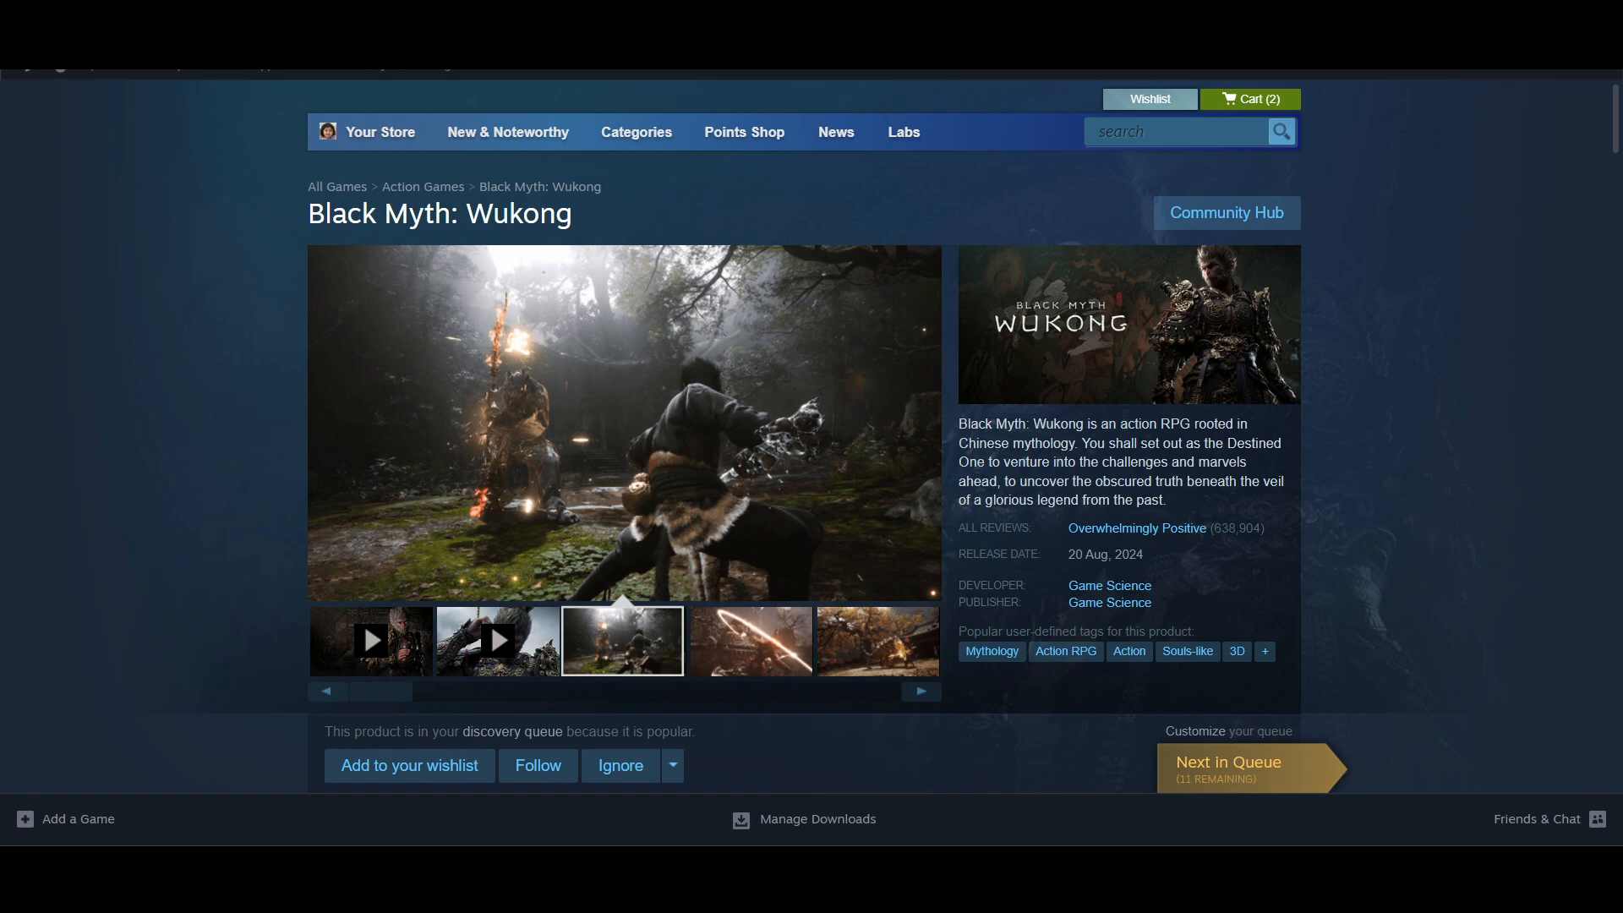
# Open Task Manager and show the startup apps in a maximized window.
pyautogui.click(820, 881)
pyautogui.write('task')
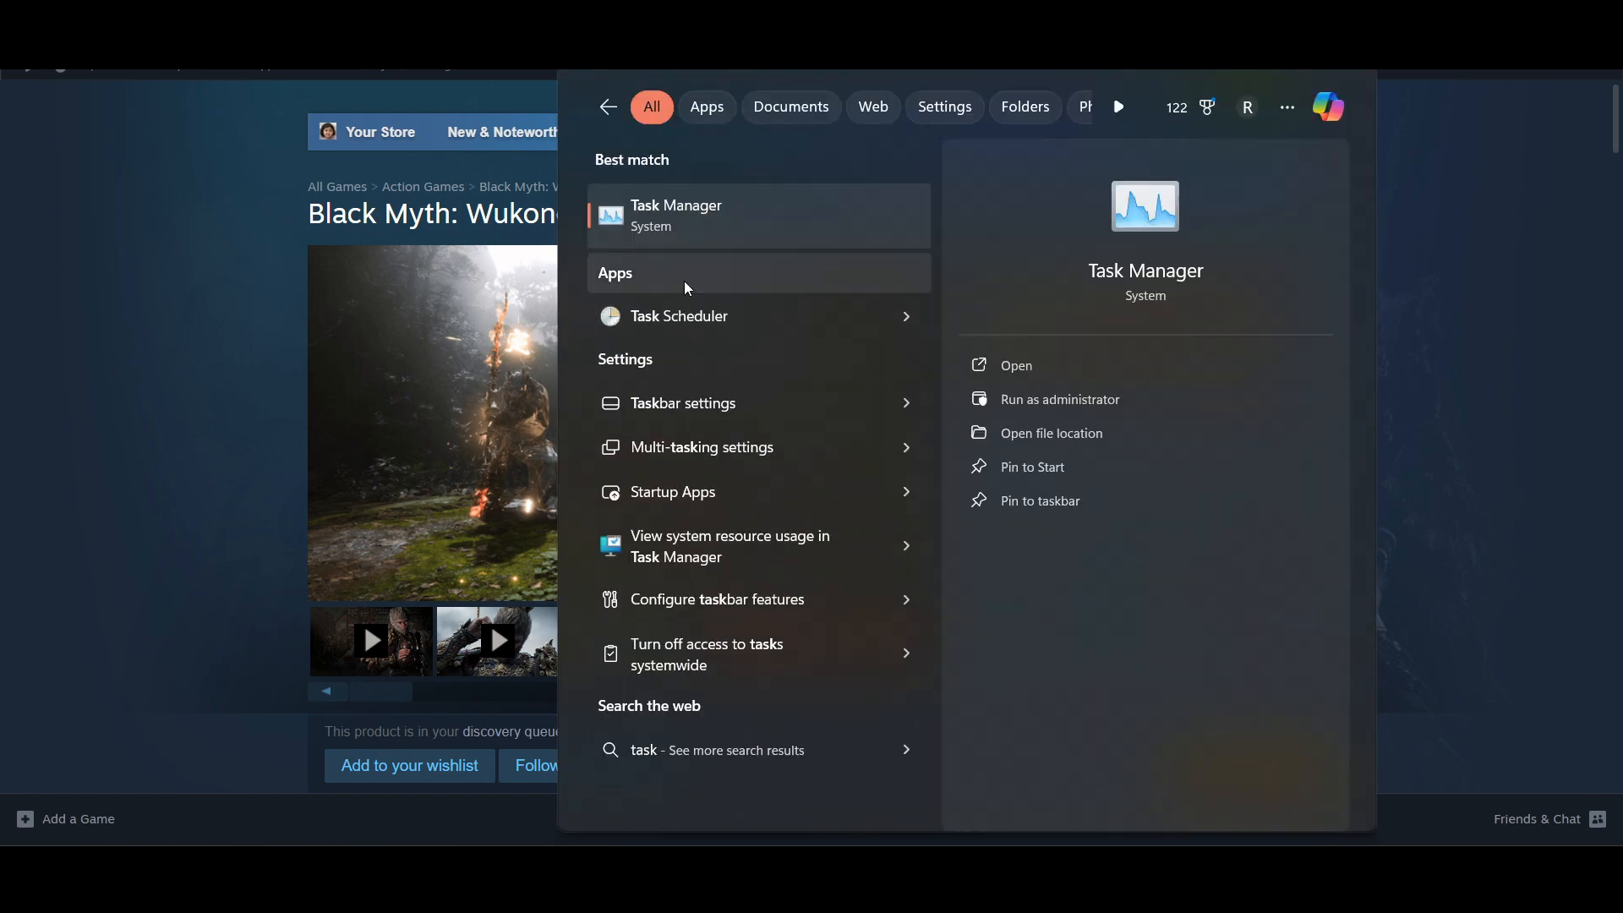
pyautogui.click(703, 230)
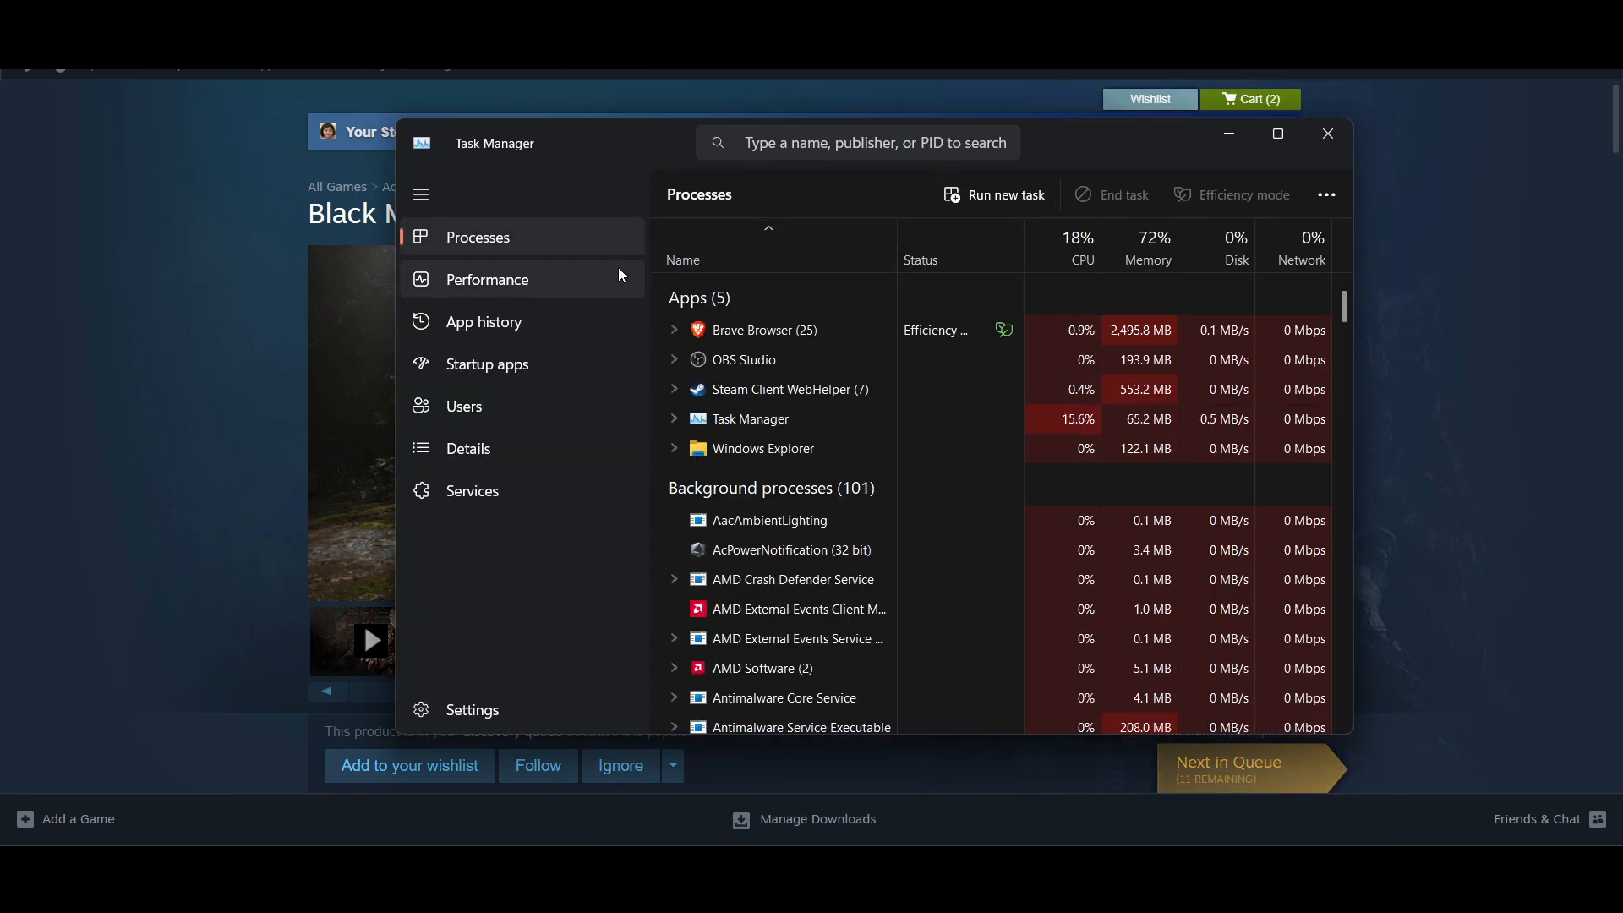
pyautogui.click(492, 378)
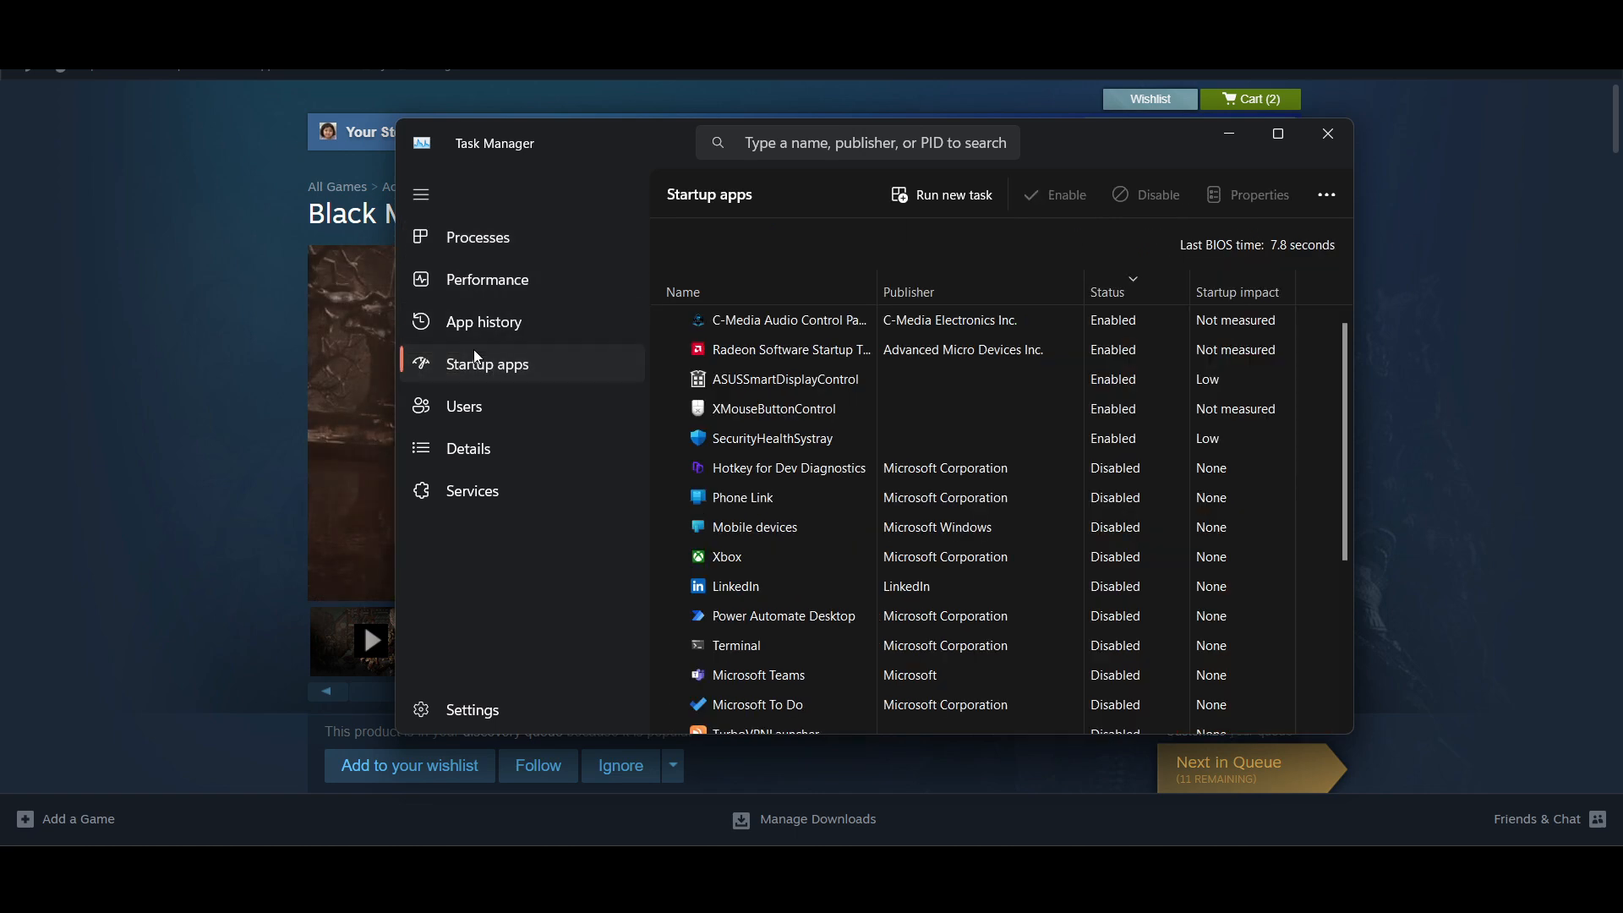
pyautogui.click(1266, 135)
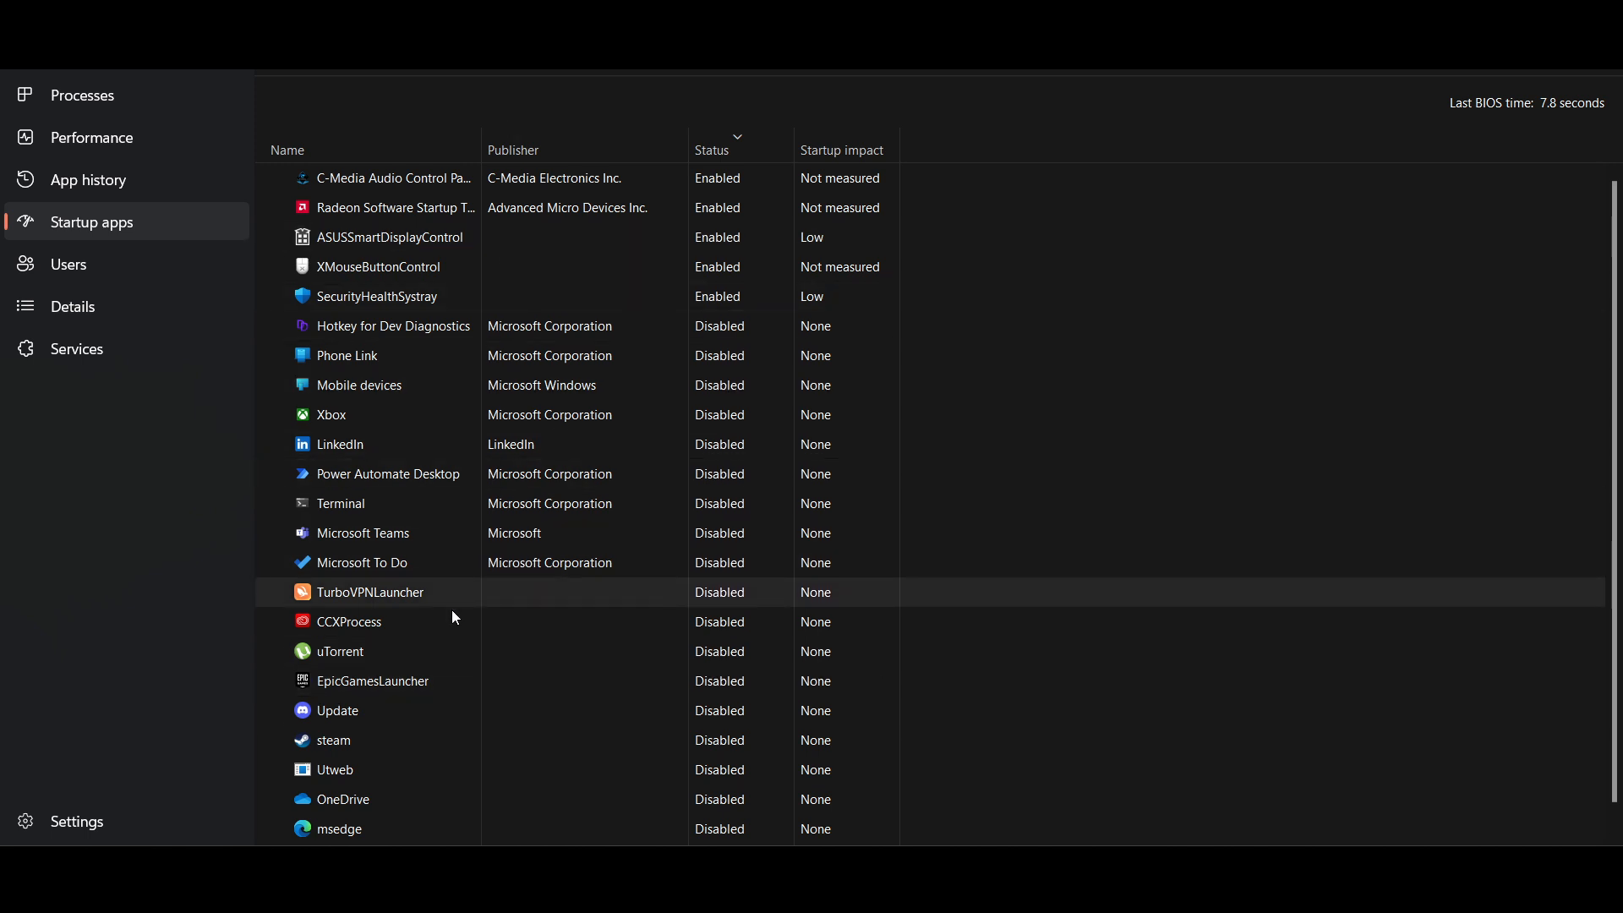
# Review the status of every program in the startup apps list and check which apps run in the system tray.
pyautogui.scroll(-1, 490, 758)
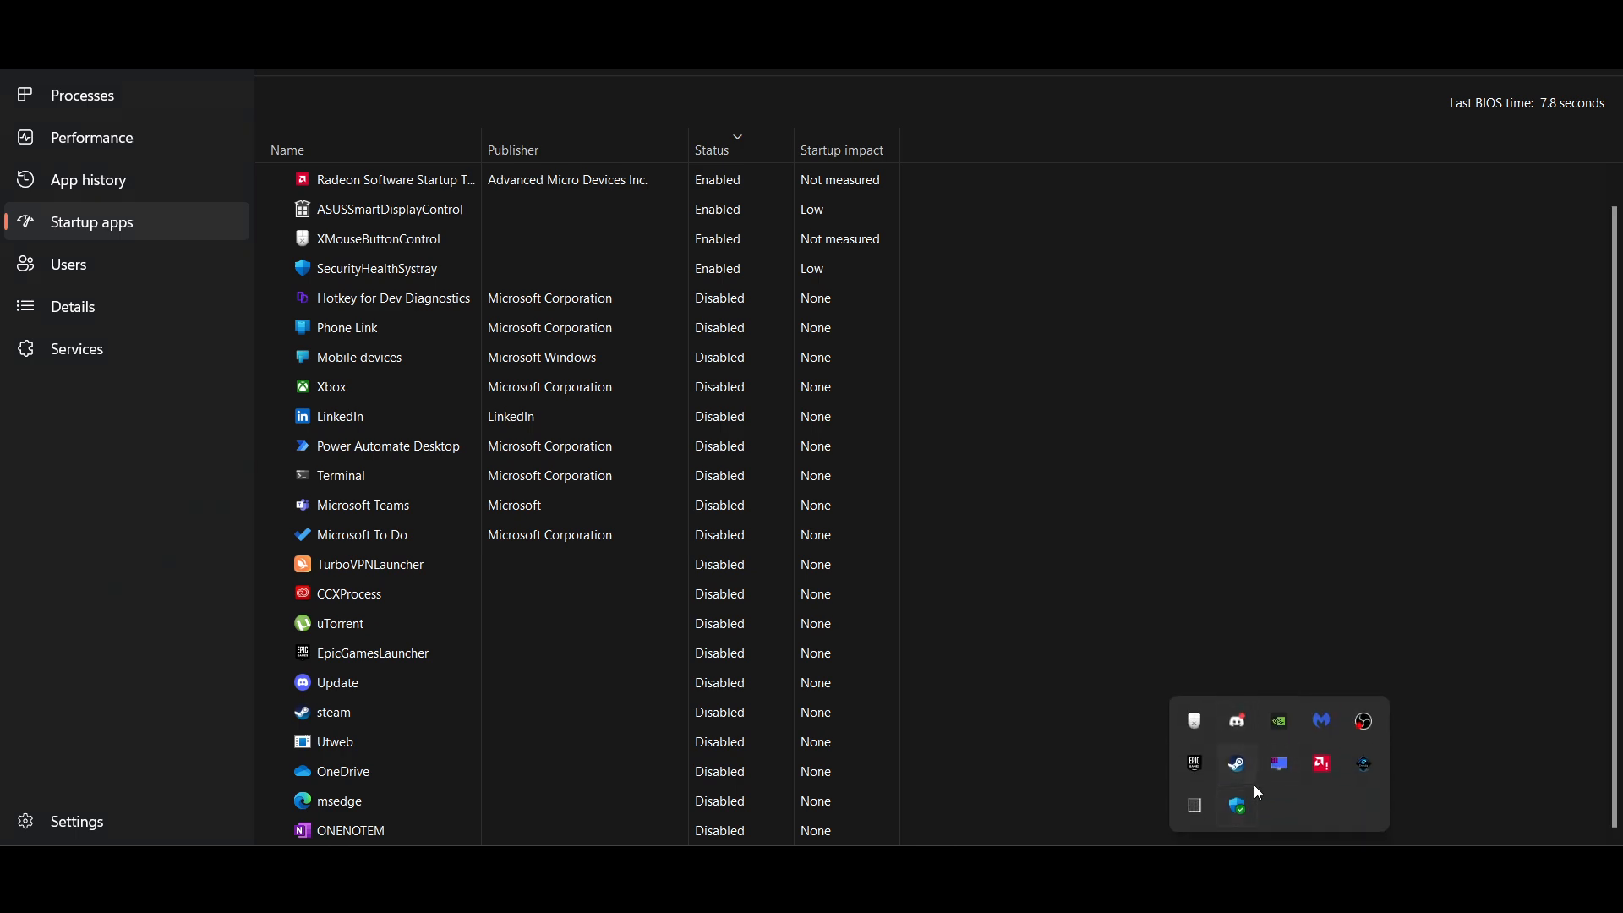
pyautogui.click(1206, 560)
pyautogui.scroll(1, 353, 419)
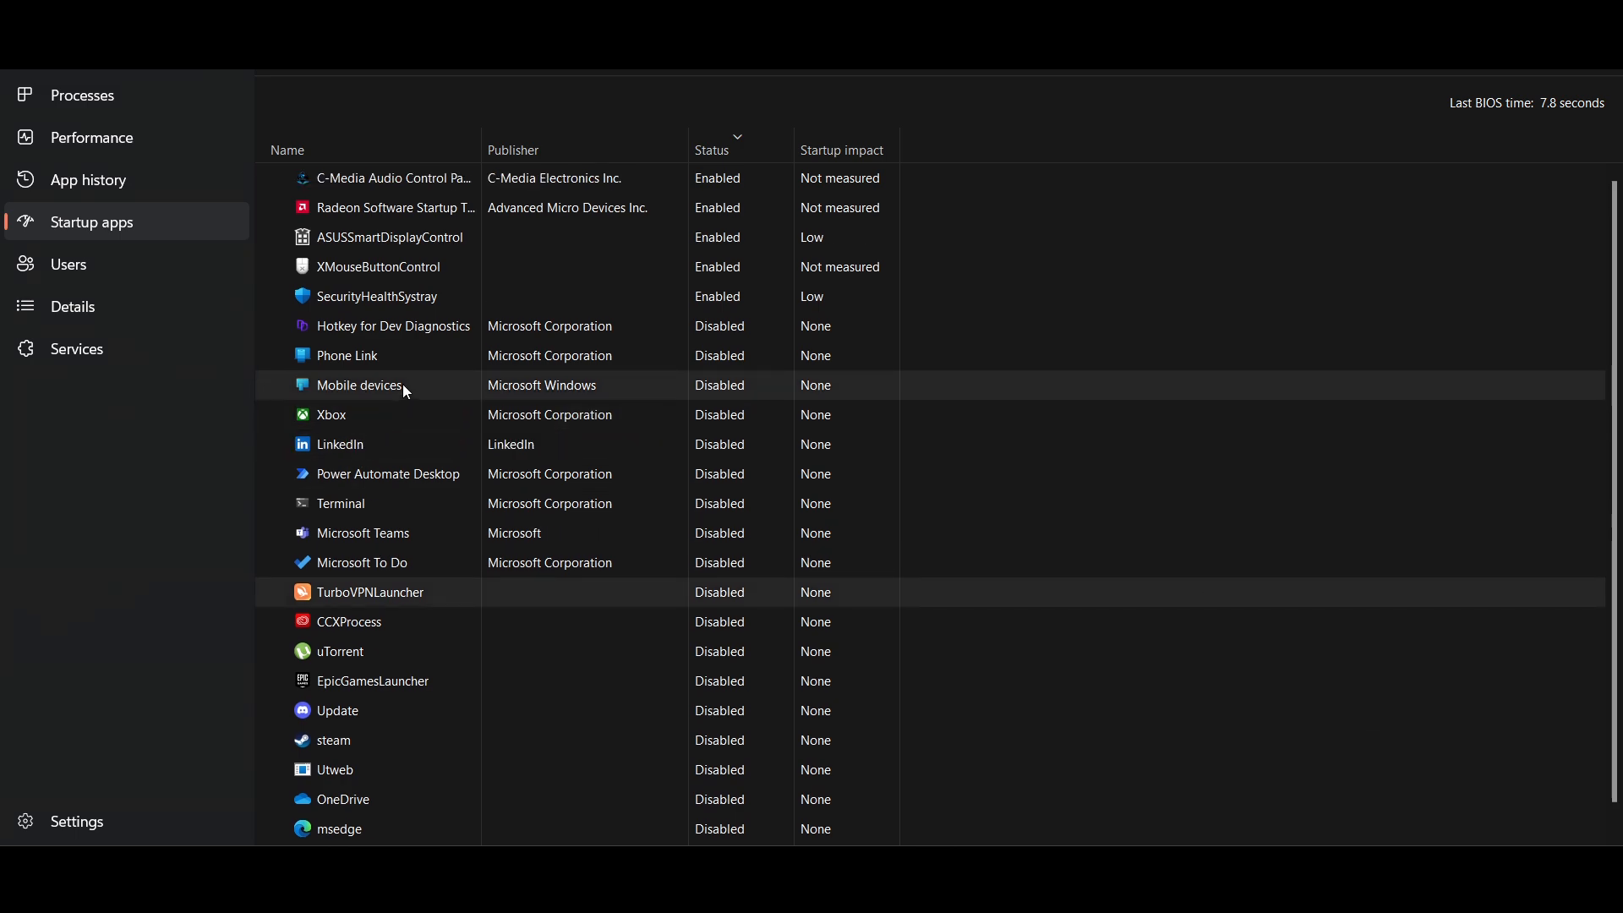
pyautogui.scroll(-1, 401, 422)
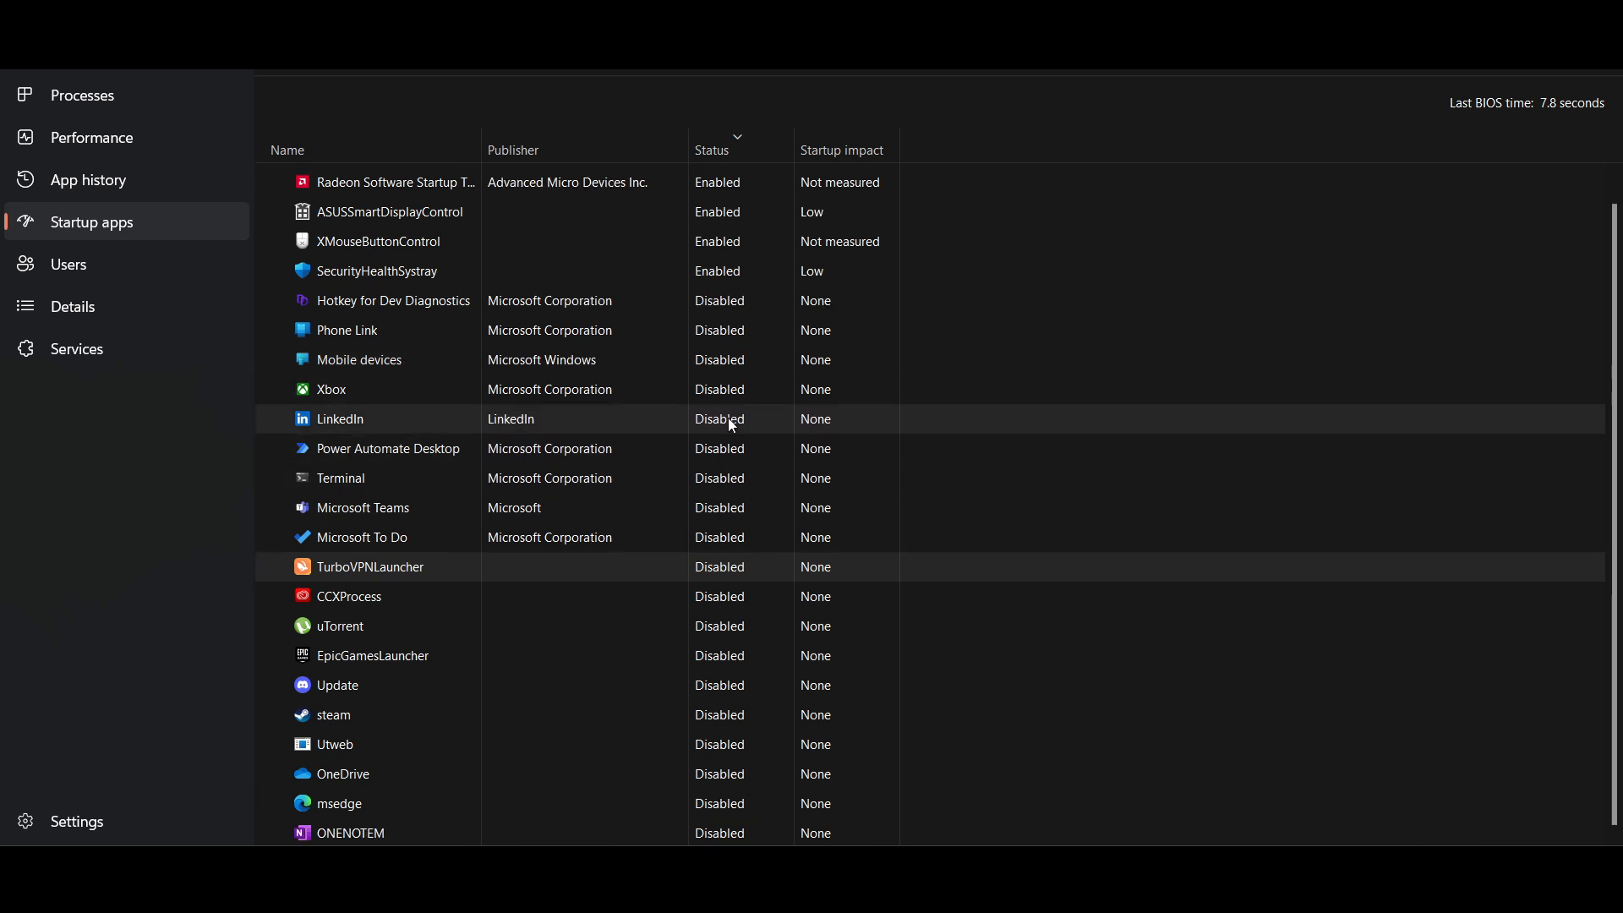
pyautogui.scroll(1, 725, 297)
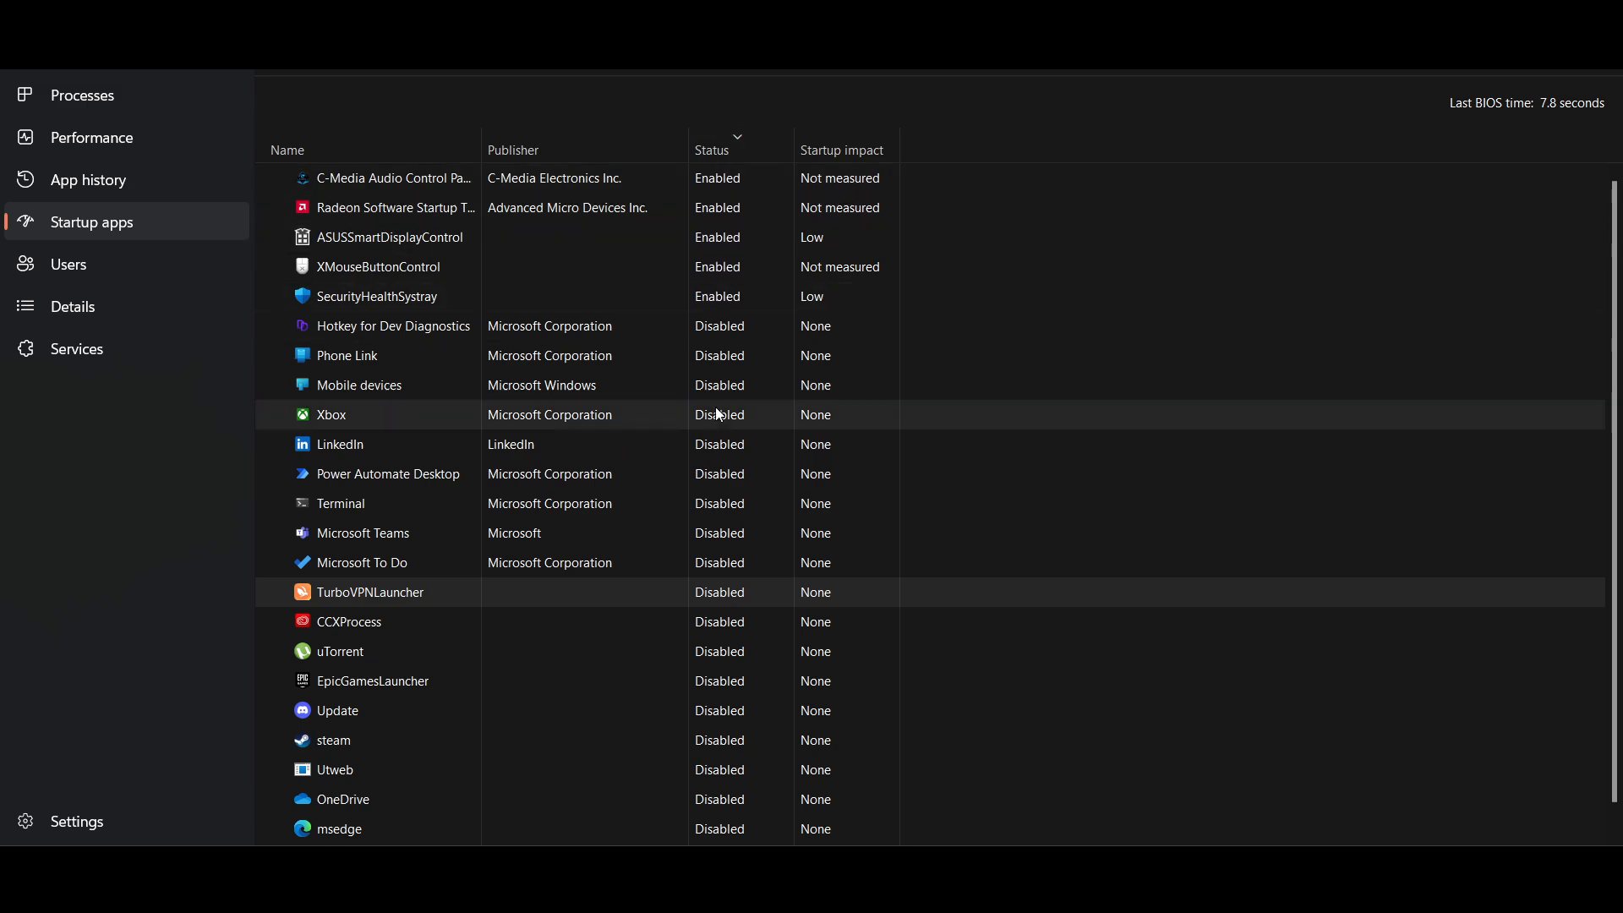
pyautogui.scroll(-1, 718, 667)
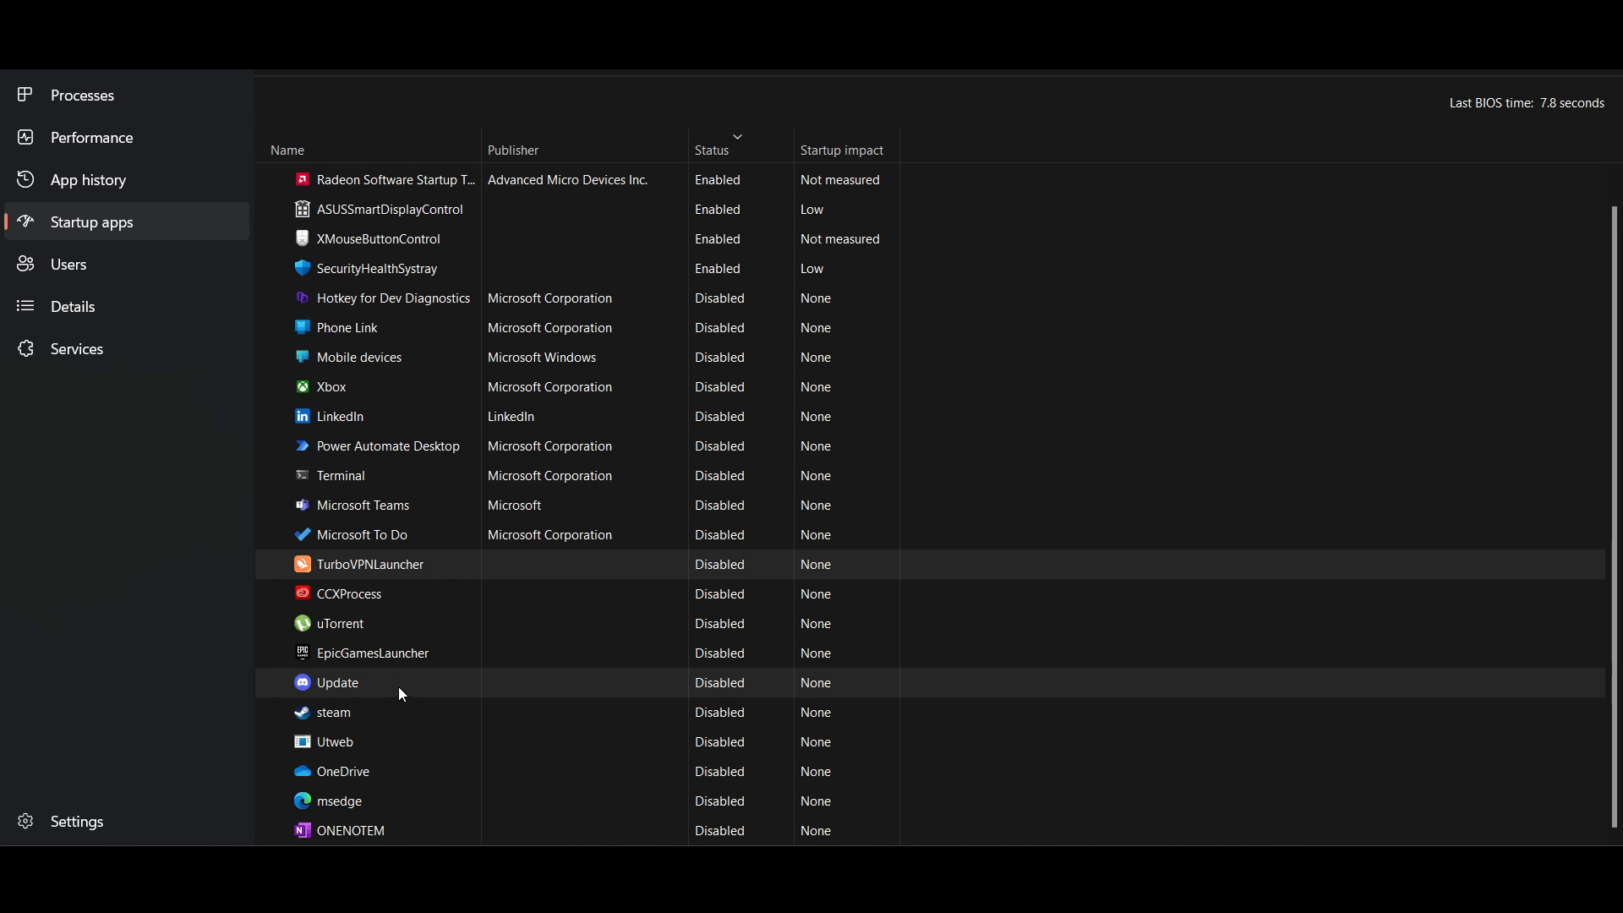
pyautogui.scroll(1, 702, 568)
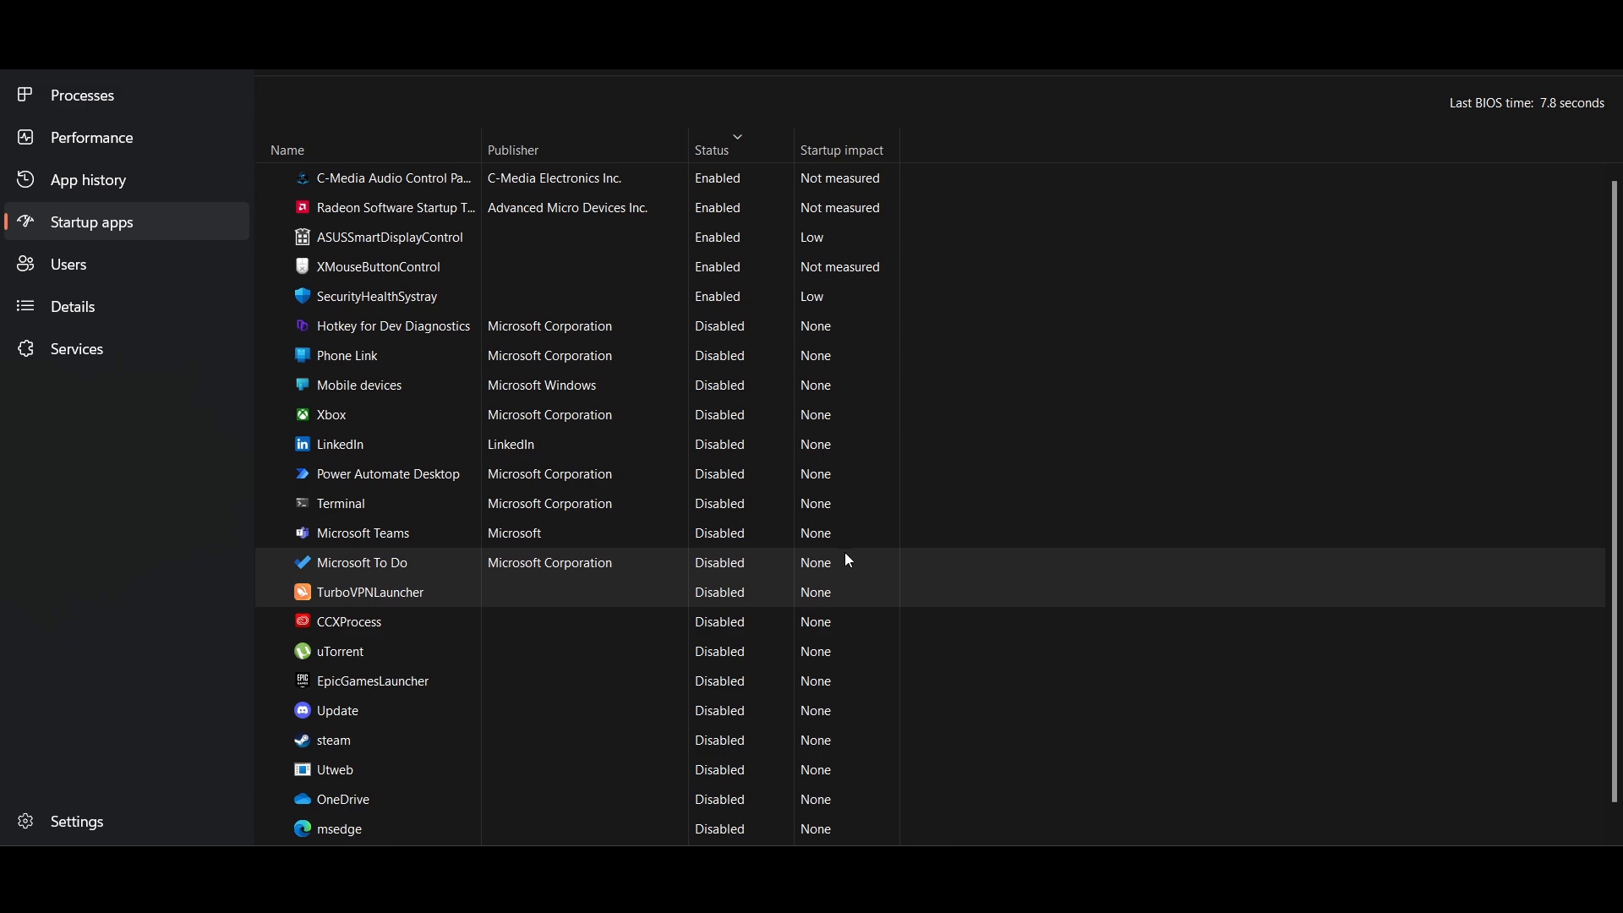
# Open the Windows power plan selection and make Balanced the selected plan.
pyautogui.click(804, 841)
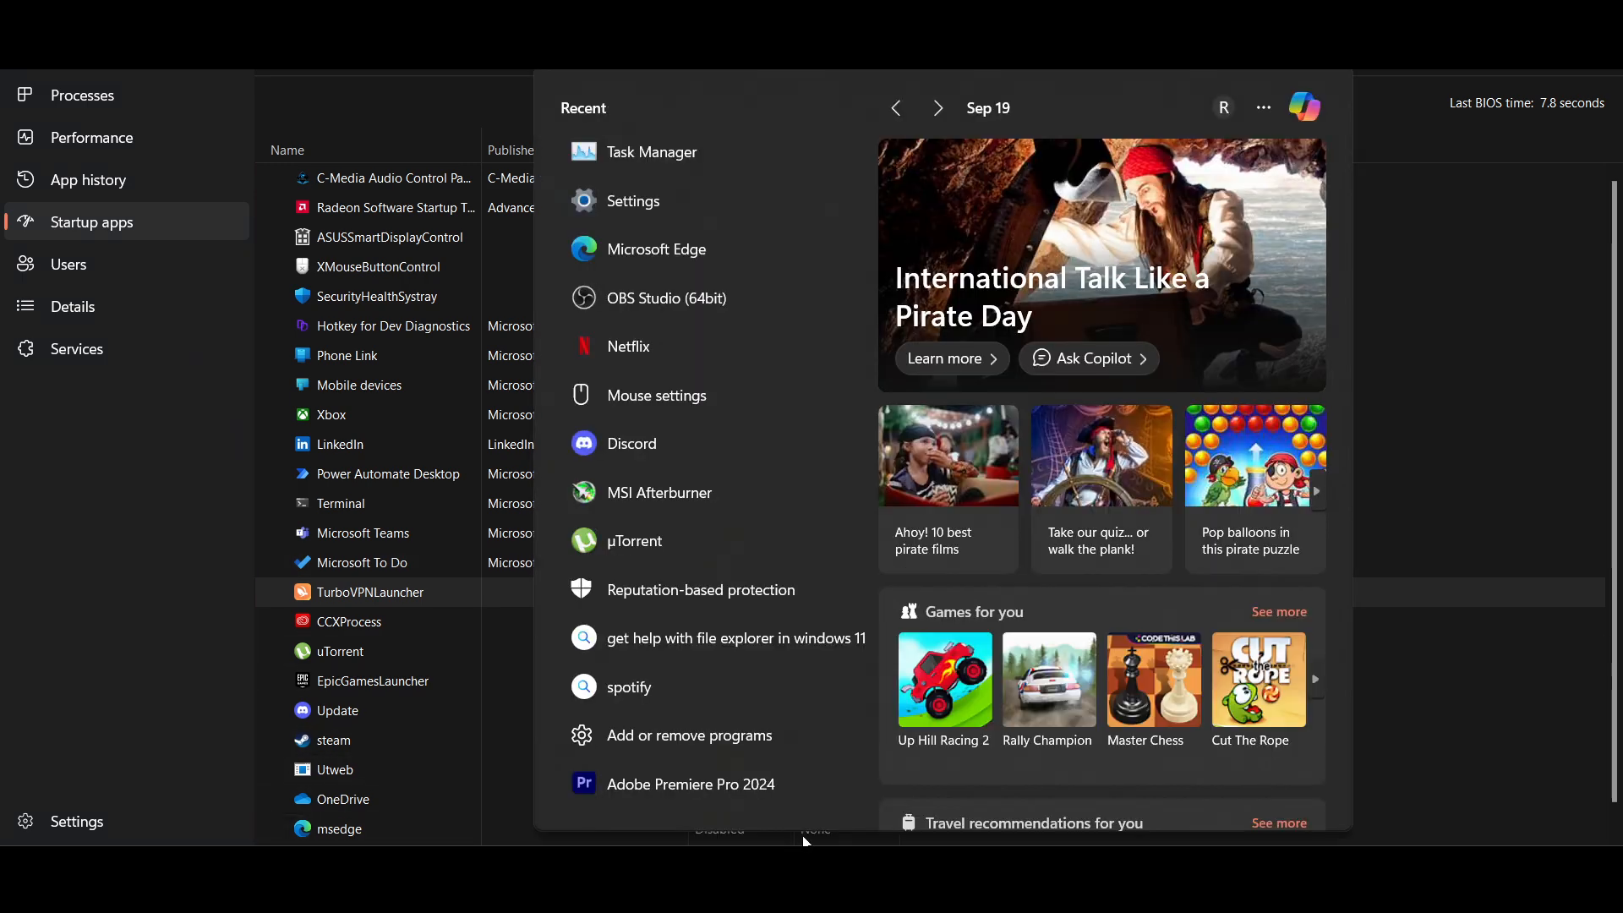
pyautogui.write('power')
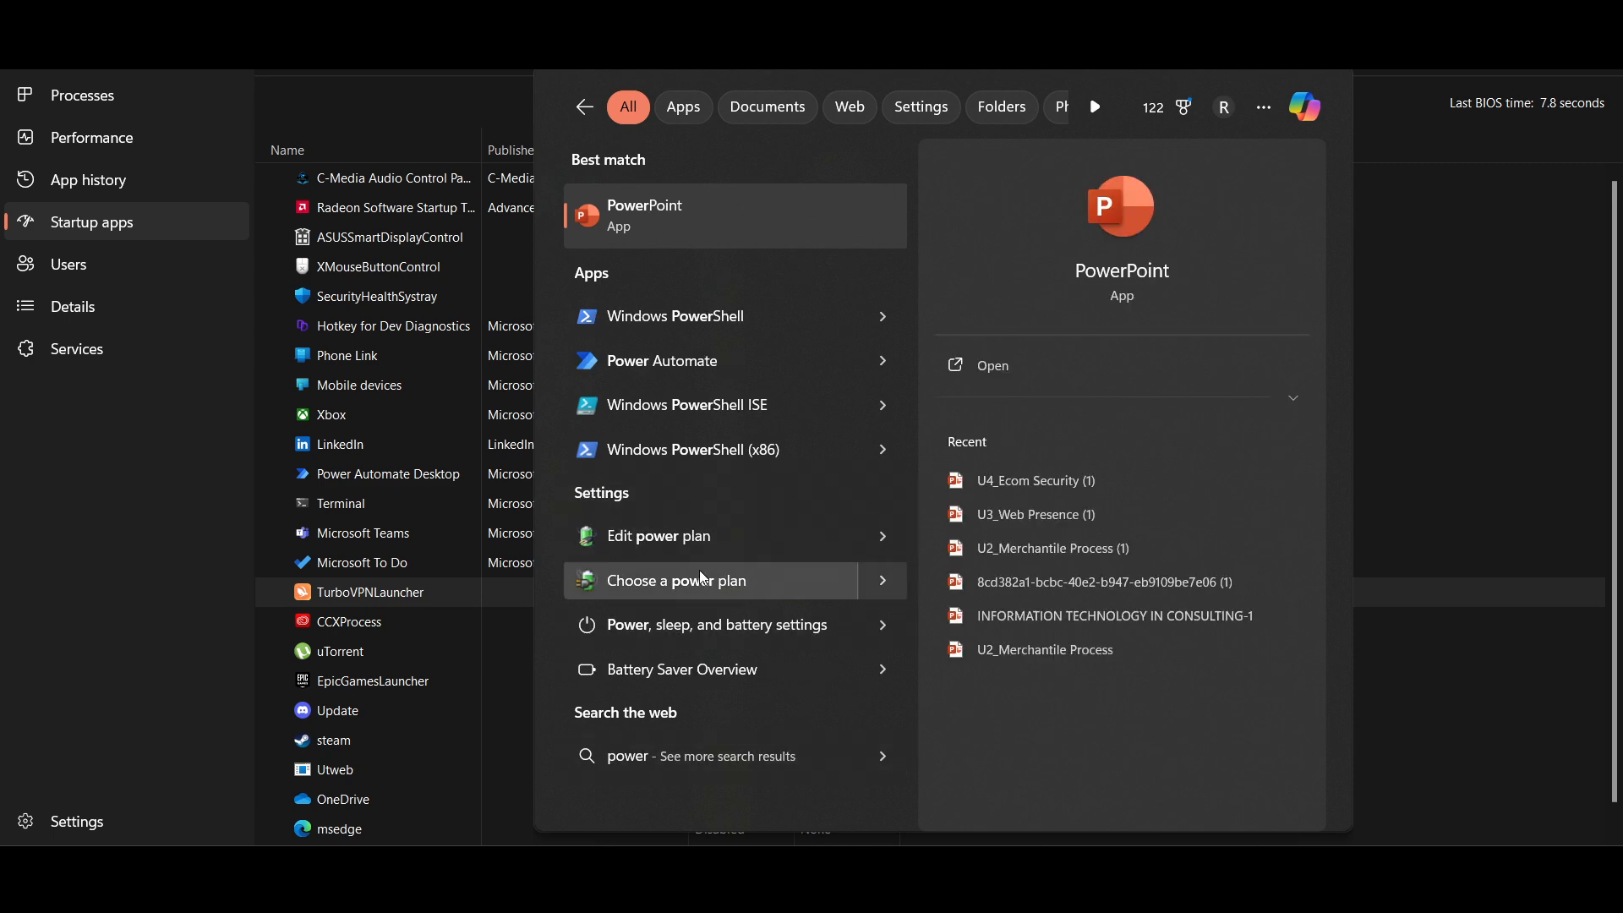
pyautogui.click(707, 592)
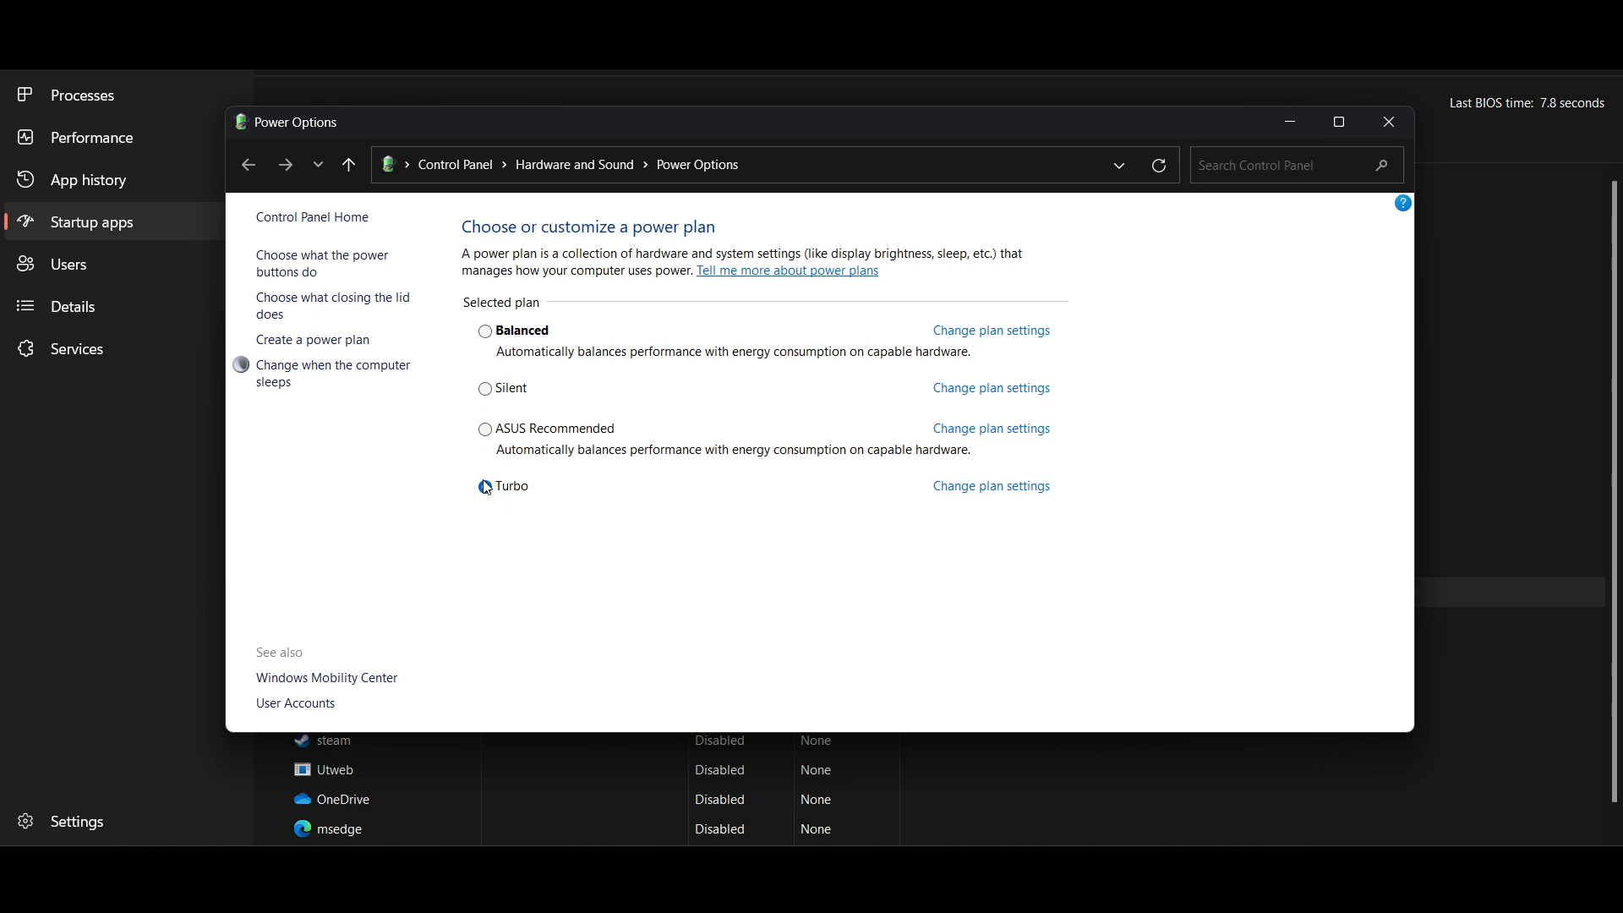
pyautogui.click(495, 334)
# Open the advanced power settings of the Balanced plan from Edit power plan and move the dialog over the plan settings.
pyautogui.click(754, 873)
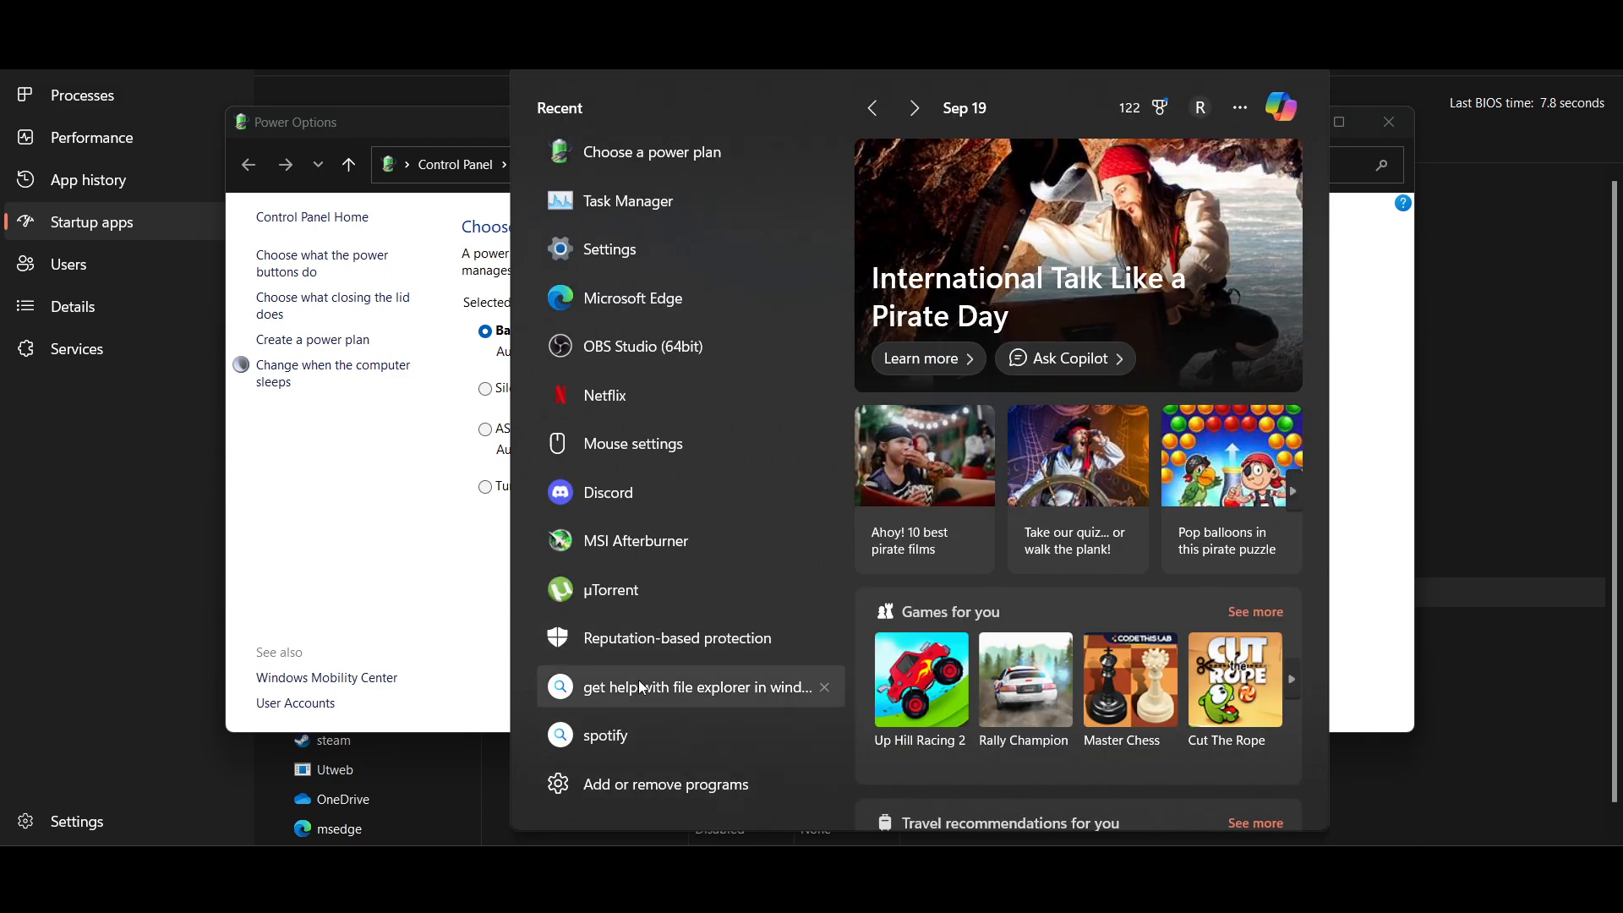
pyautogui.write('powerpoint')
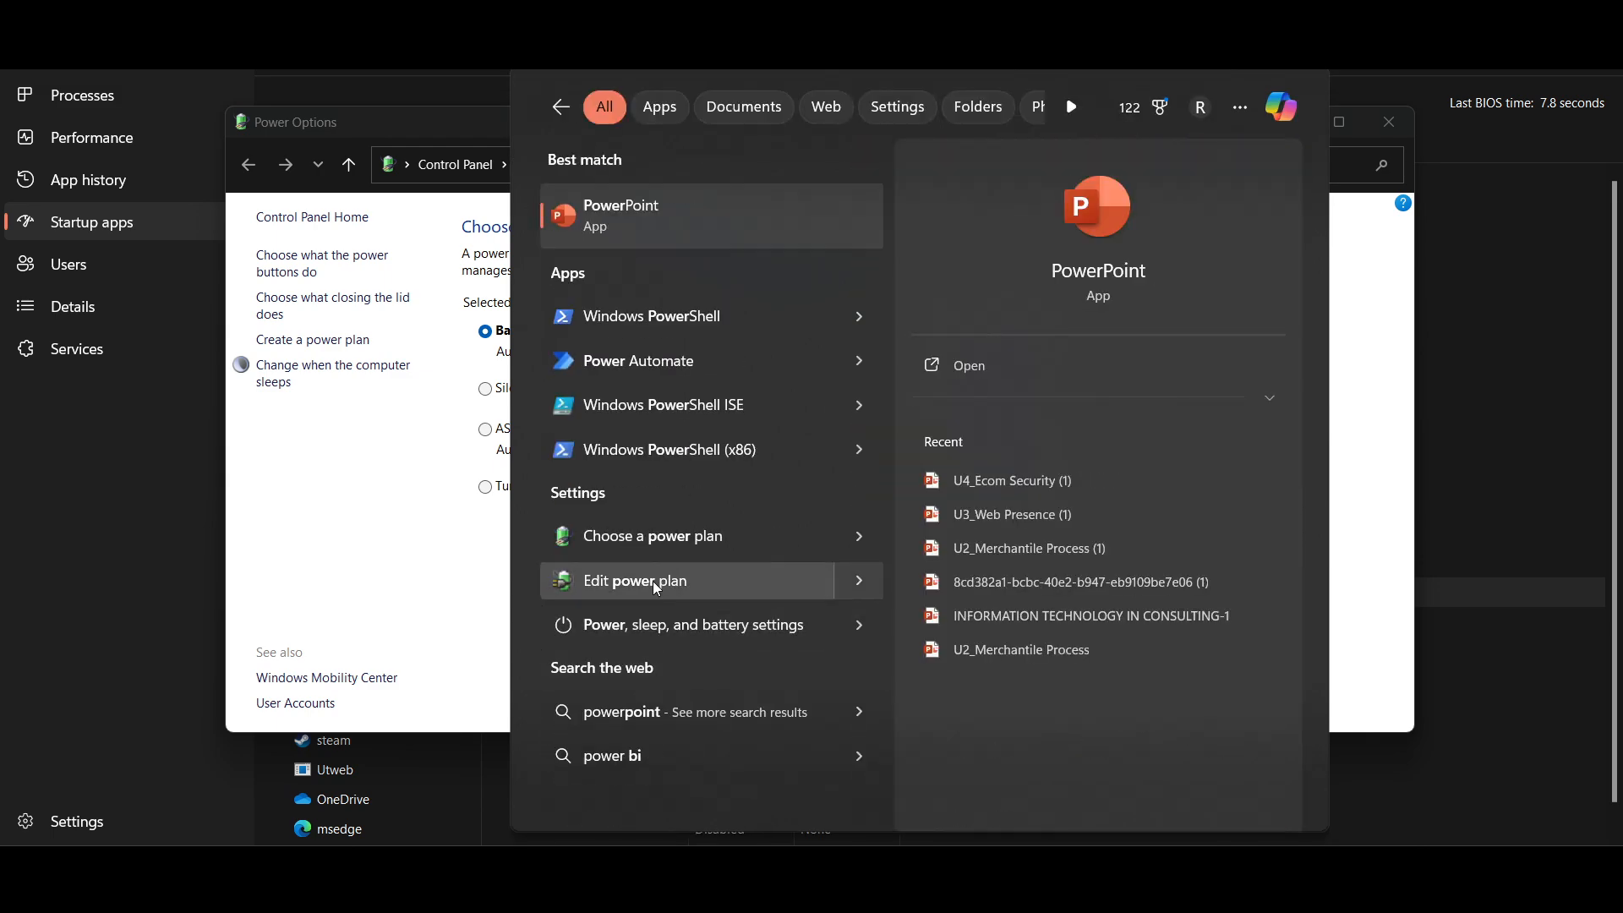
pyautogui.click(653, 581)
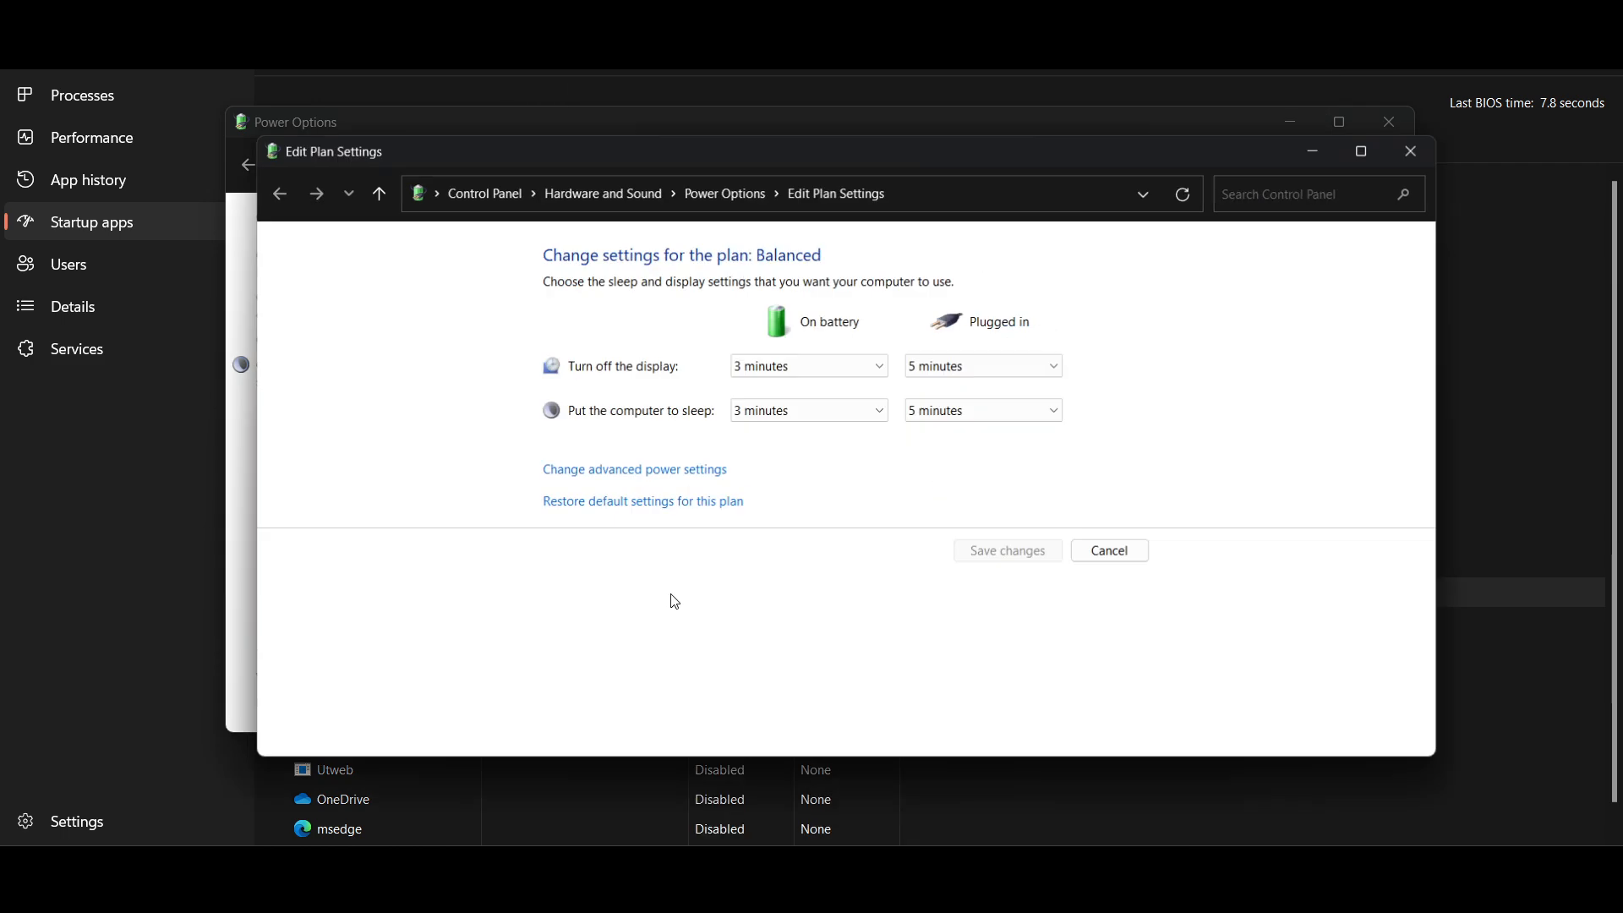
pyautogui.click(650, 482)
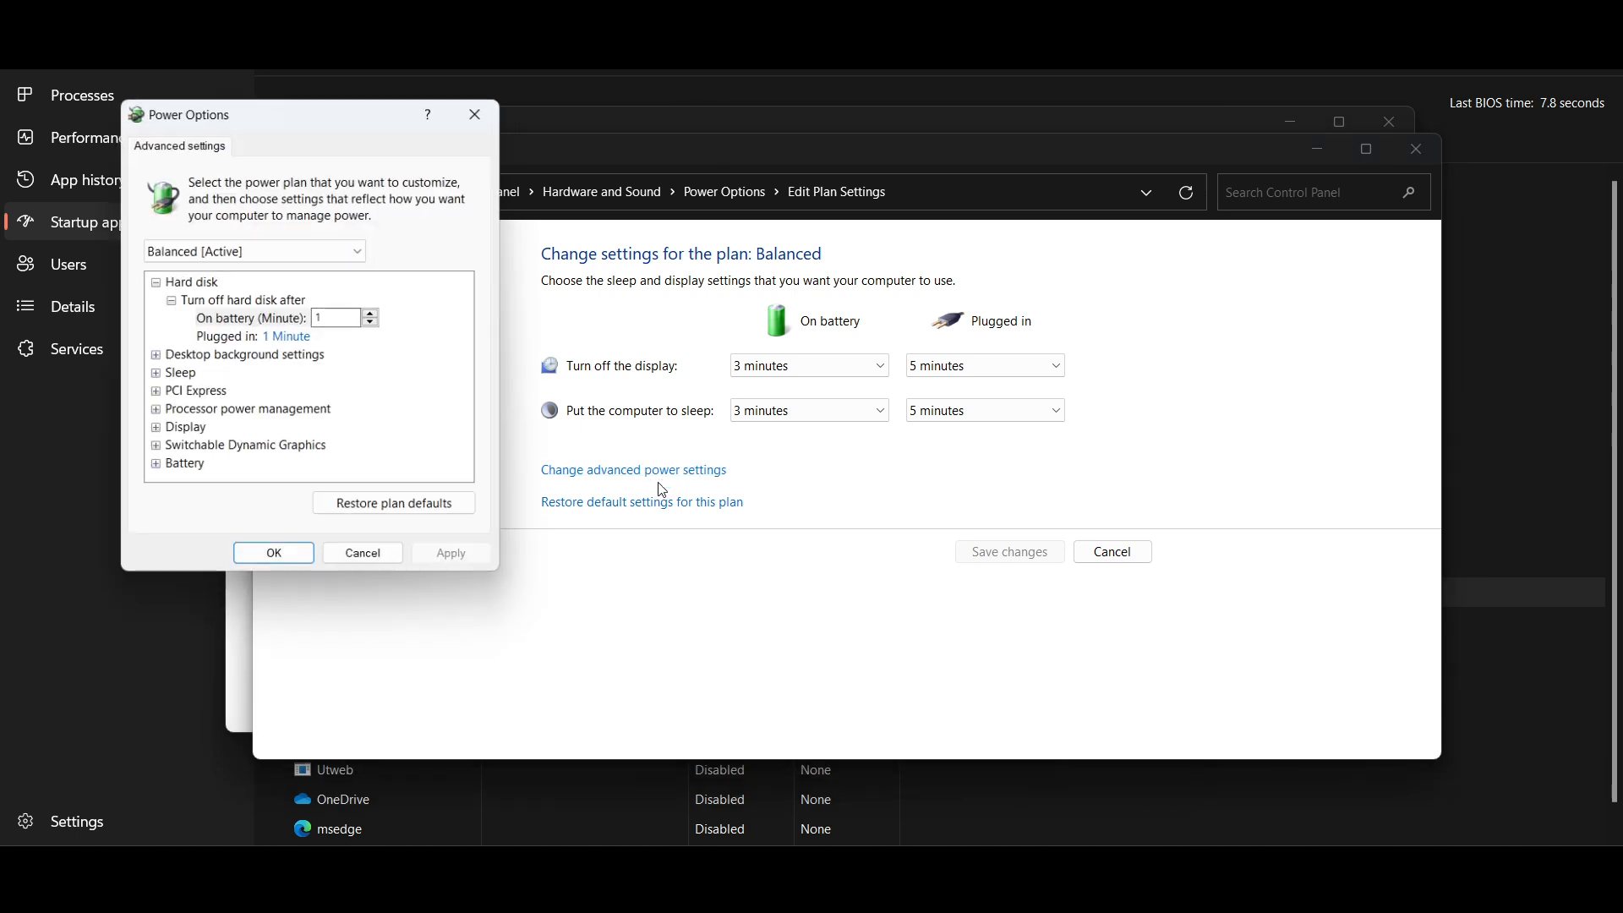
pyautogui.moveTo(298, 120); pyautogui.dragTo(843, 210)
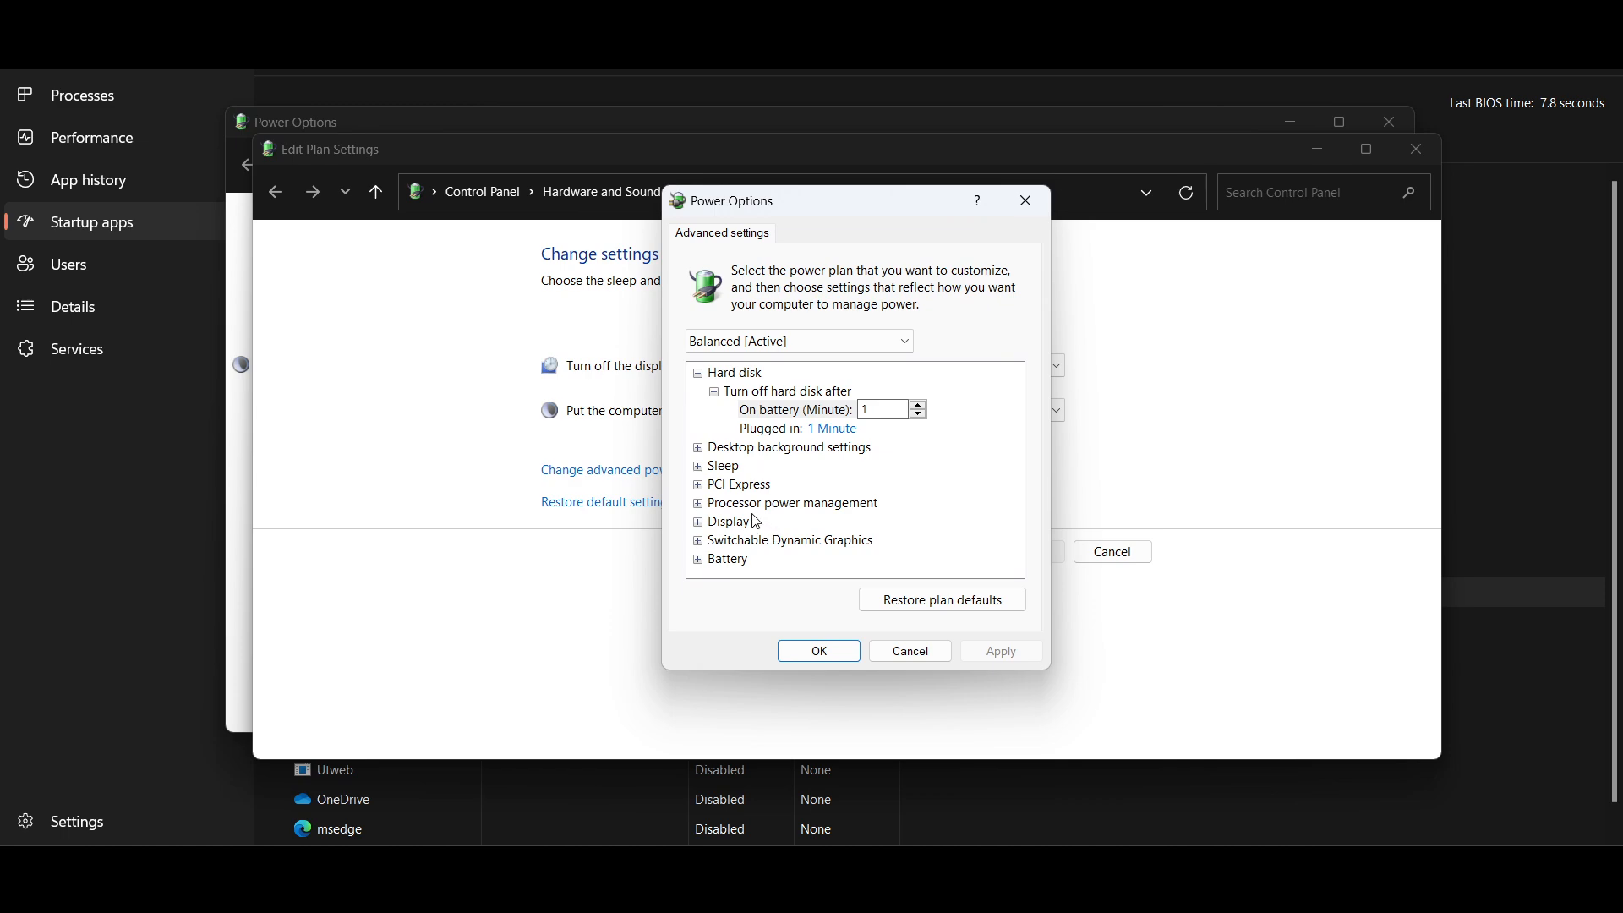
# Expand the minimum and maximum processor state settings under Processor power management.
pyautogui.click(699, 487)
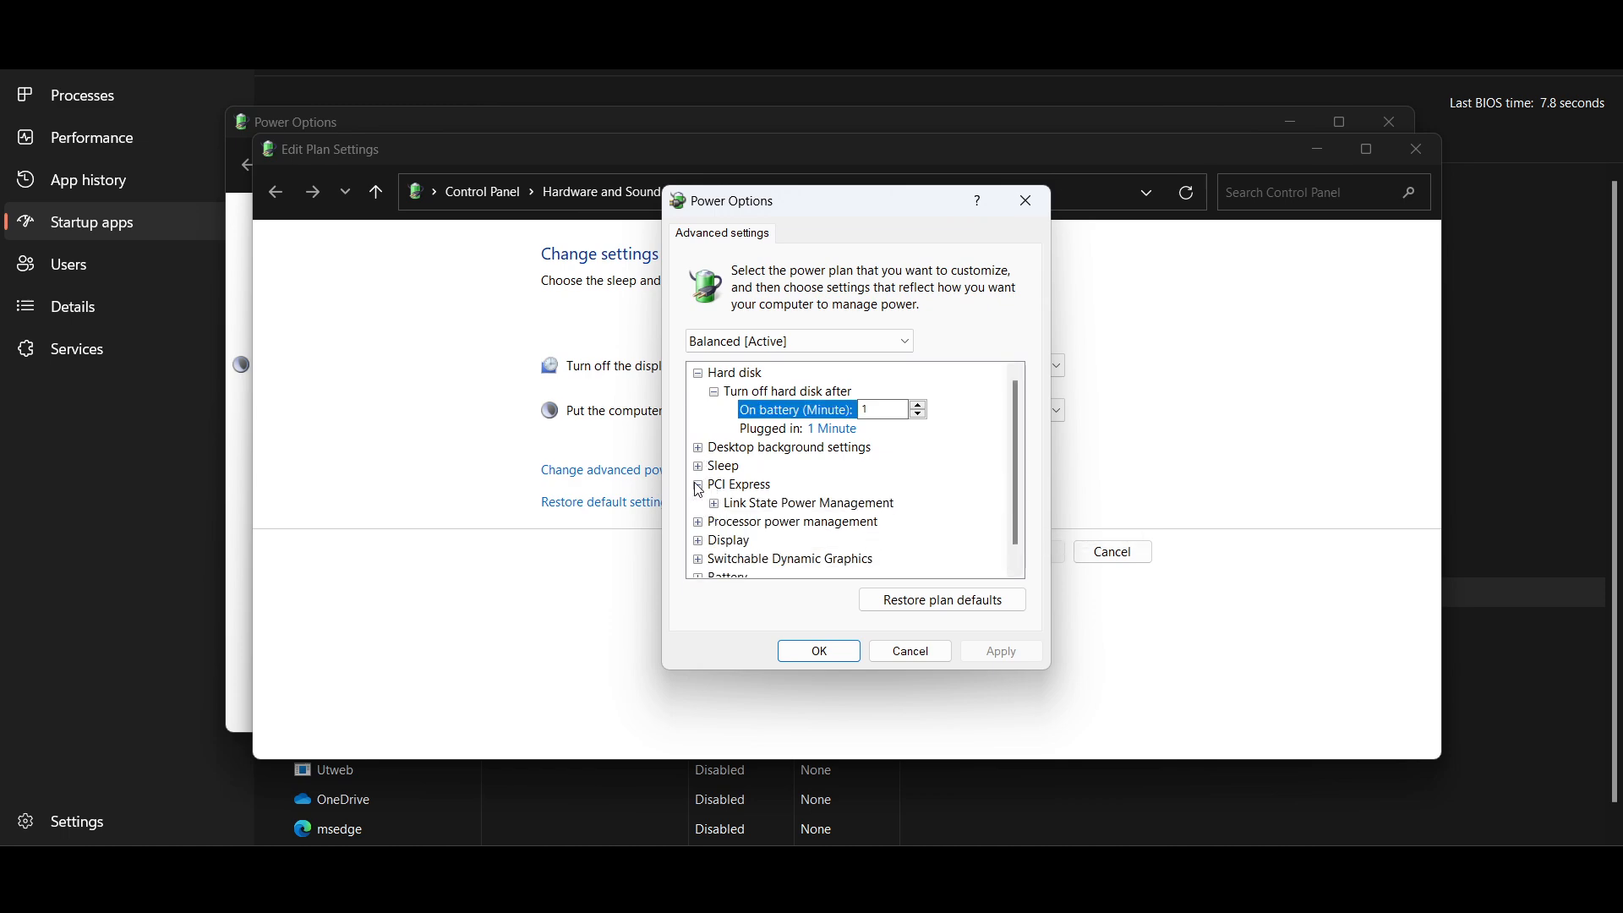
pyautogui.click(698, 487)
pyautogui.click(699, 506)
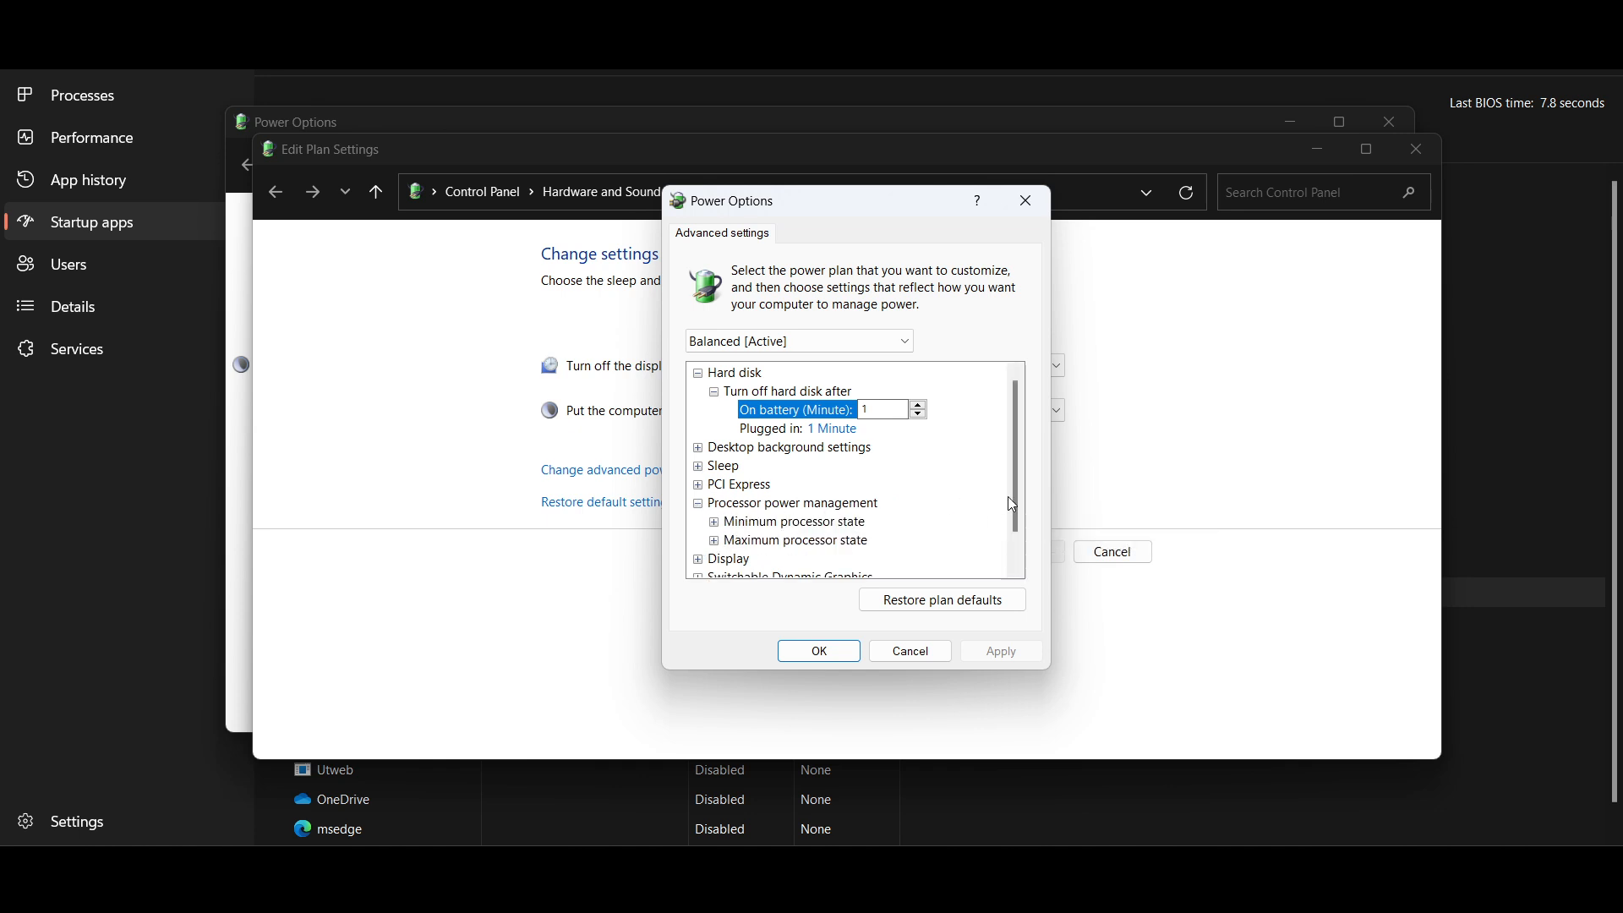
pyautogui.moveTo(1016, 492); pyautogui.dragTo(1019, 531)
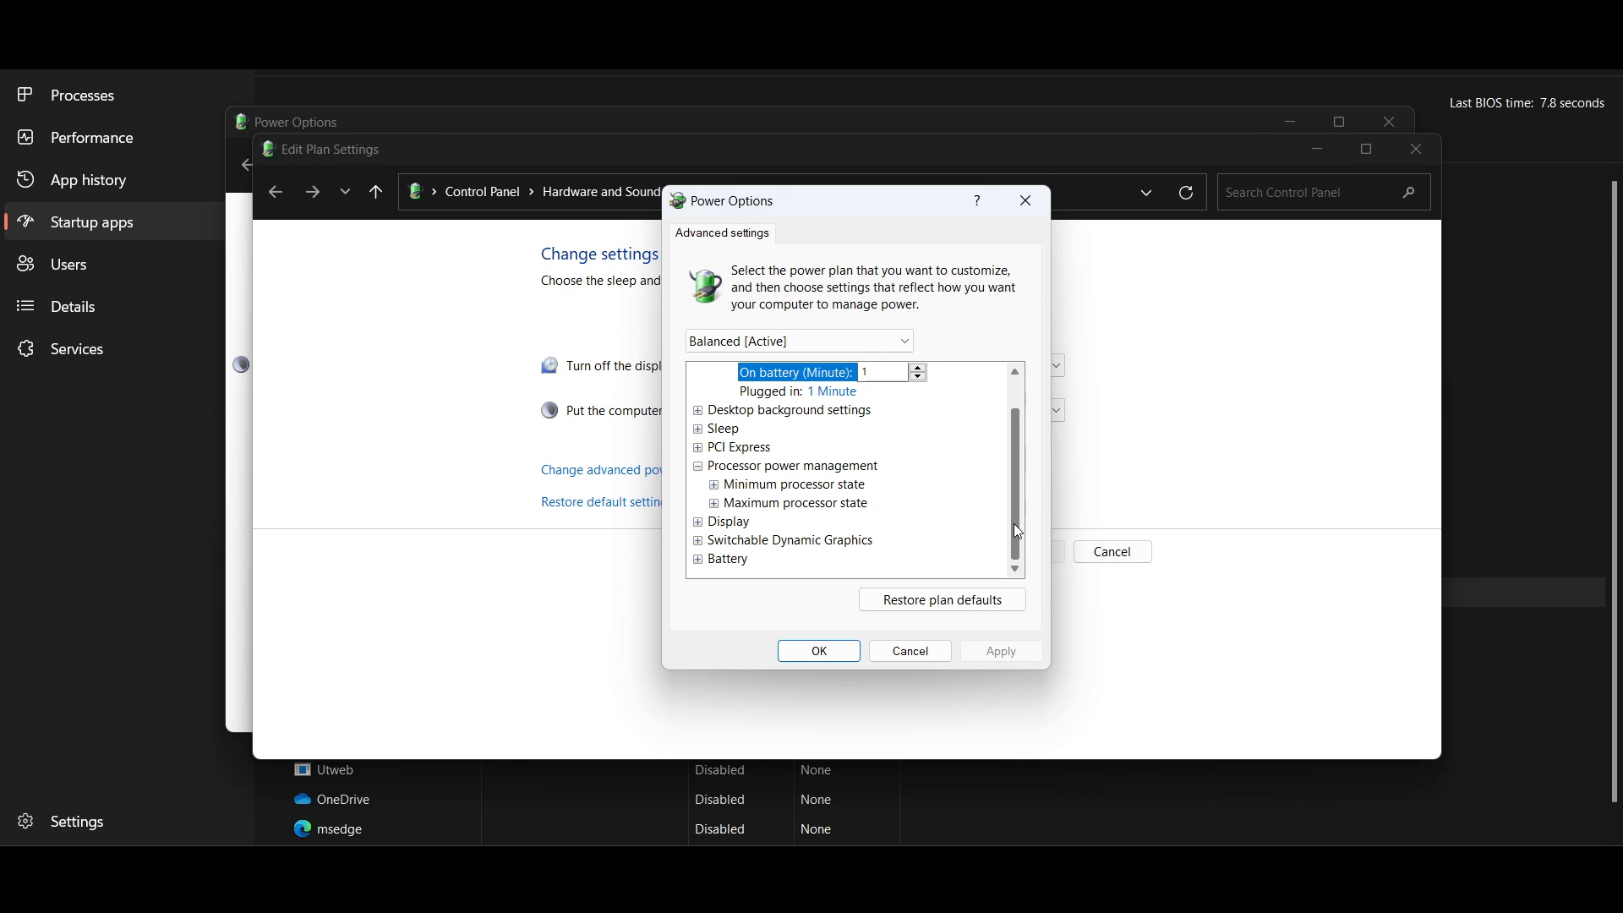
pyautogui.click(714, 487)
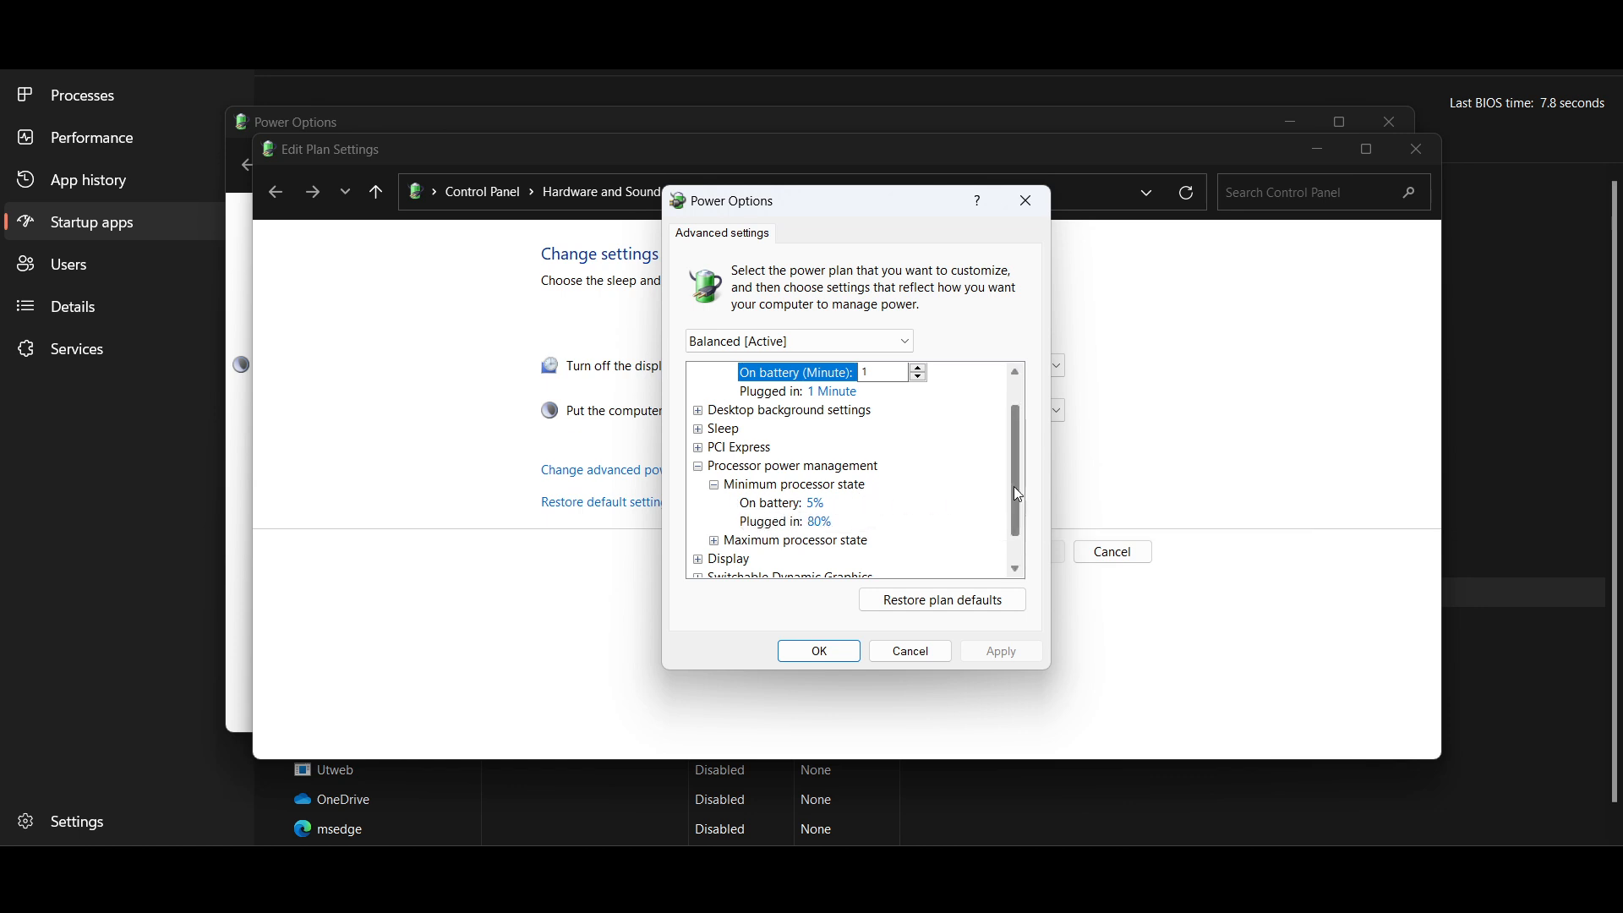
pyautogui.moveTo(1019, 495); pyautogui.dragTo(1022, 524)
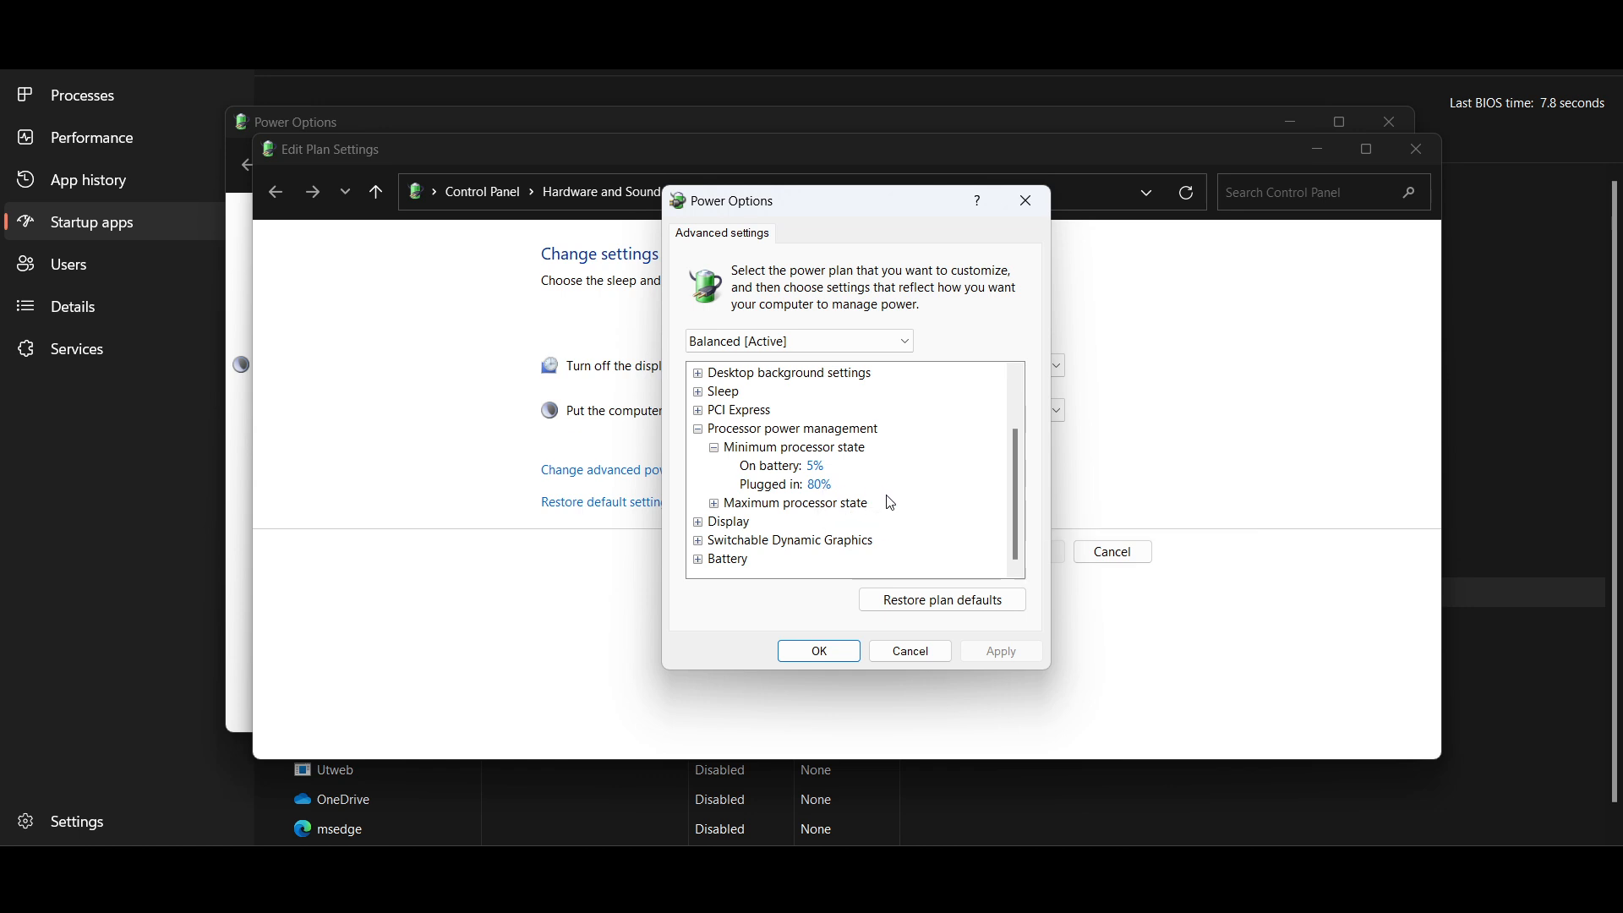
pyautogui.click(715, 503)
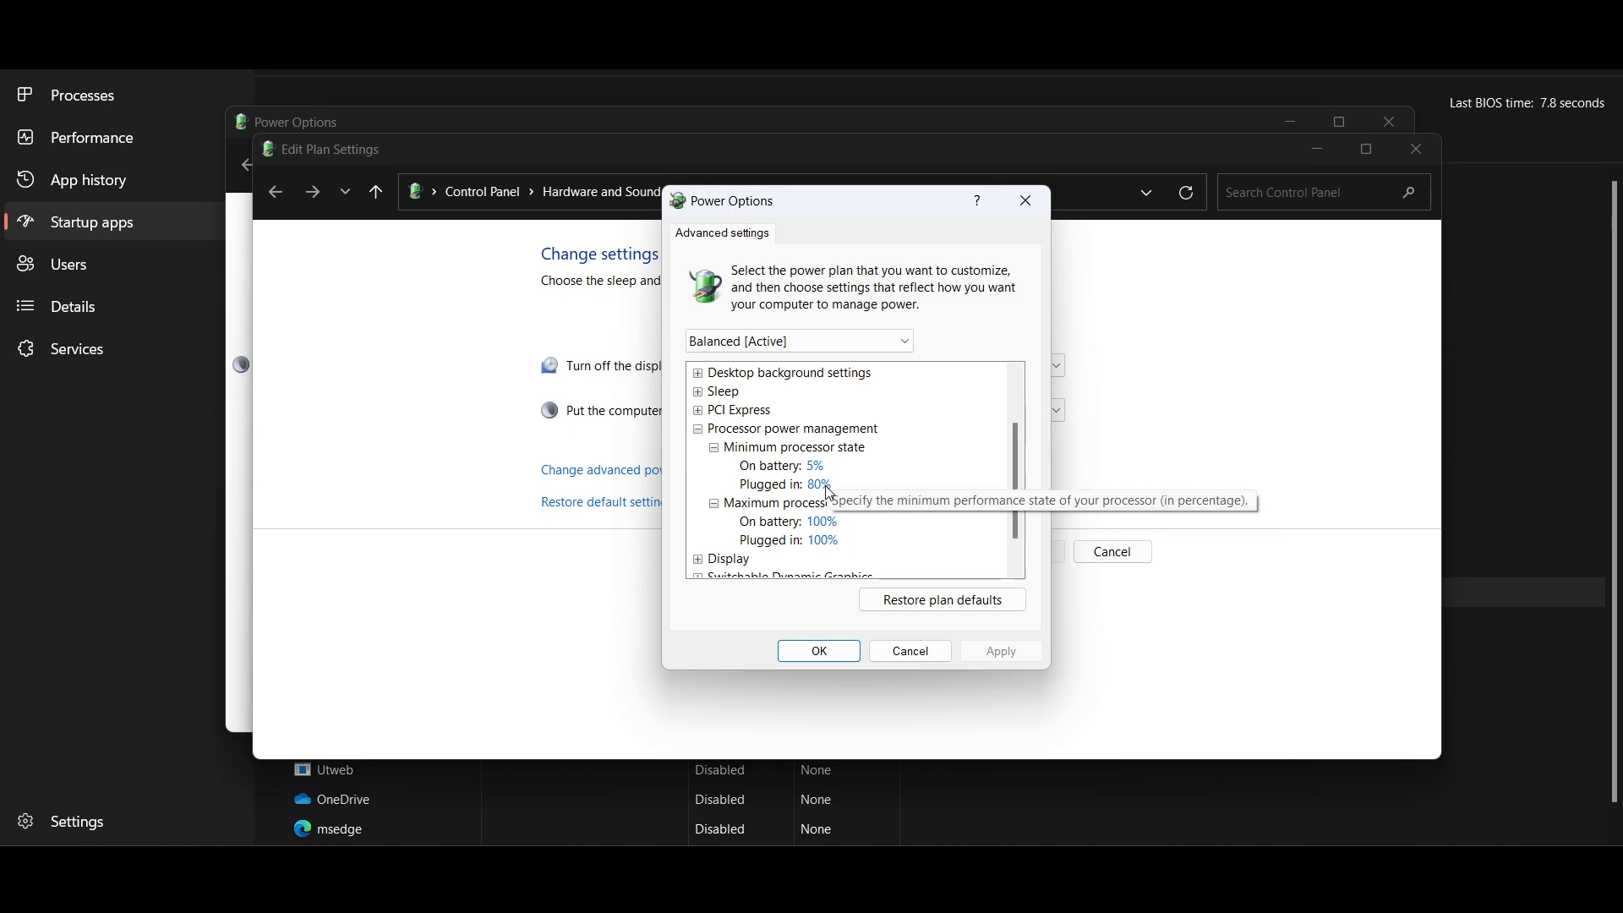
# Set the plugged-in maximum processor state to 95%, apply it and close the advanced power settings.
pyautogui.click(825, 541)
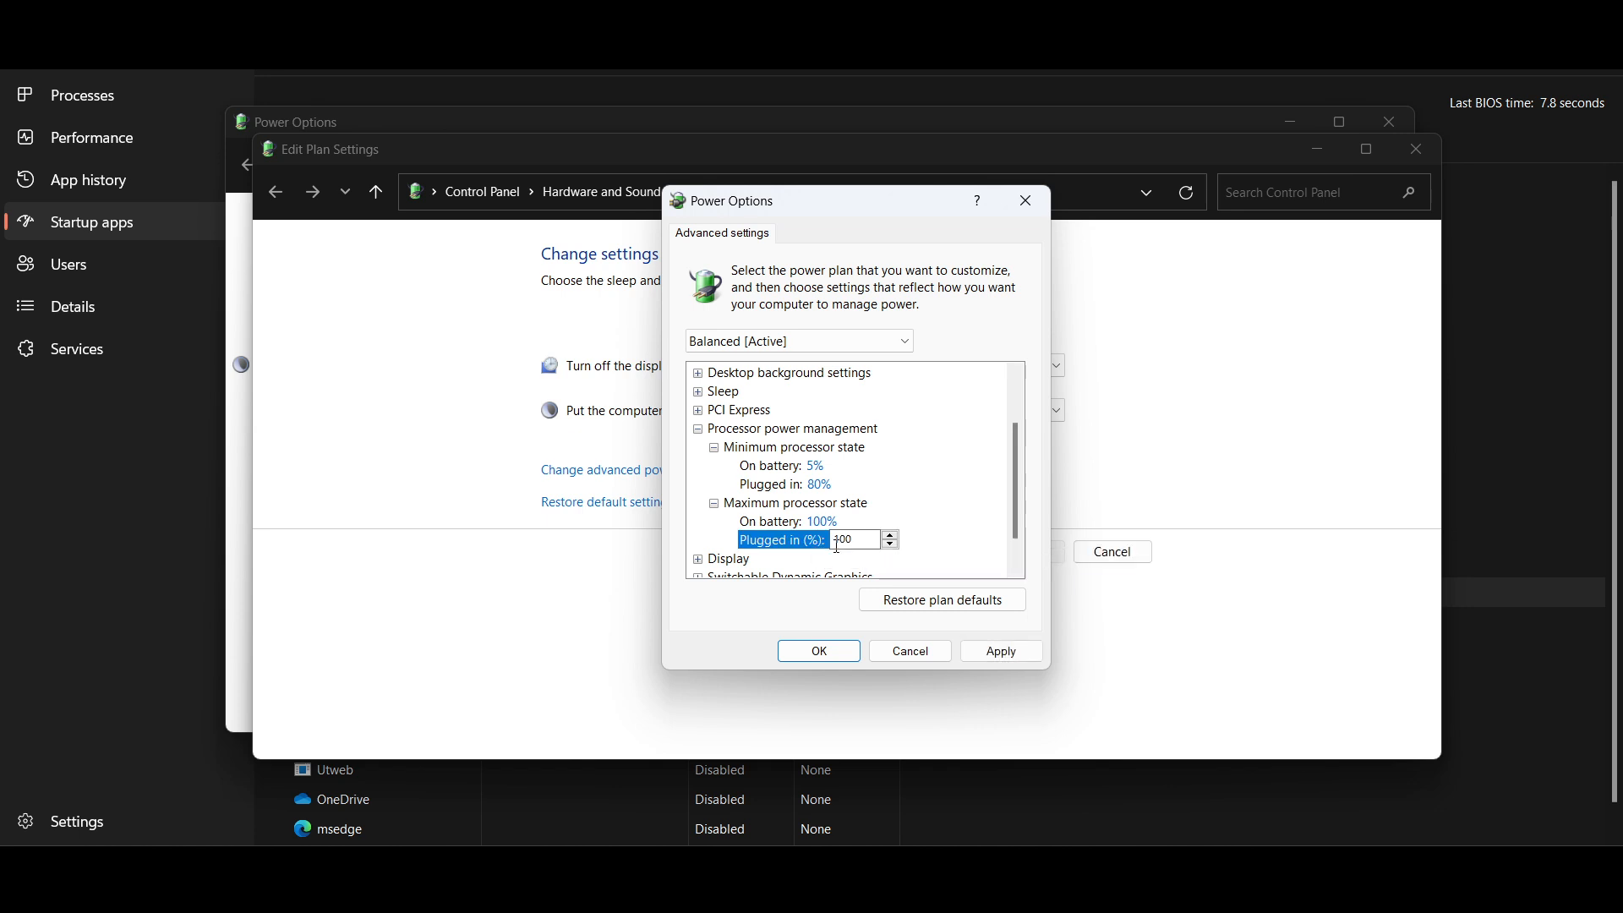
pyautogui.doubleClick(857, 542)
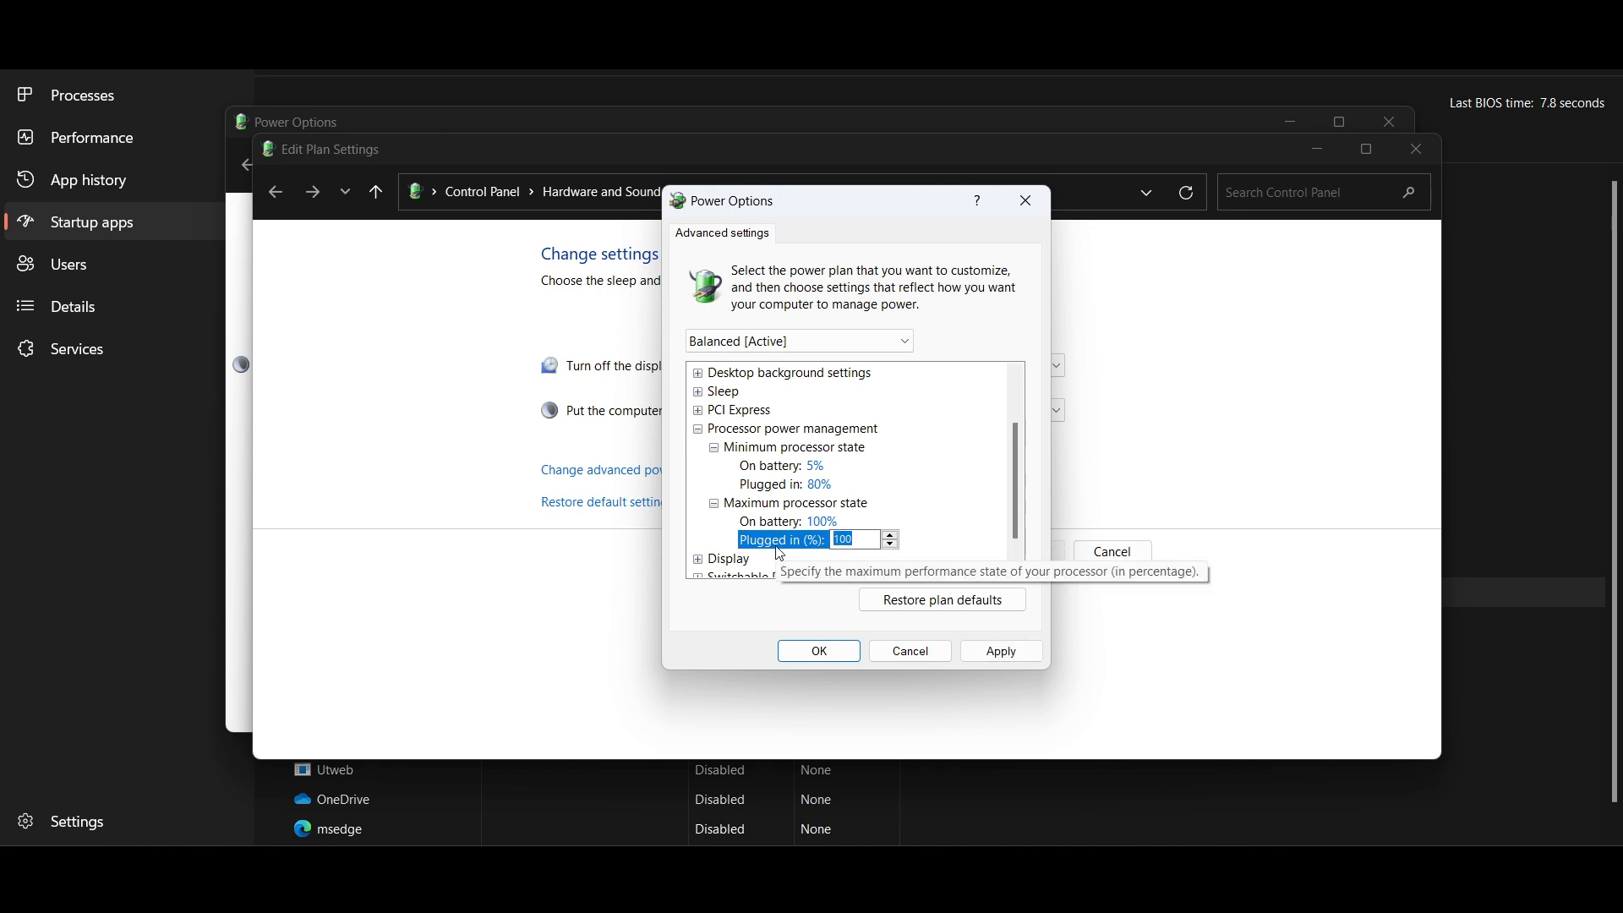
pyautogui.press('BackSpace')
pyautogui.write('95')
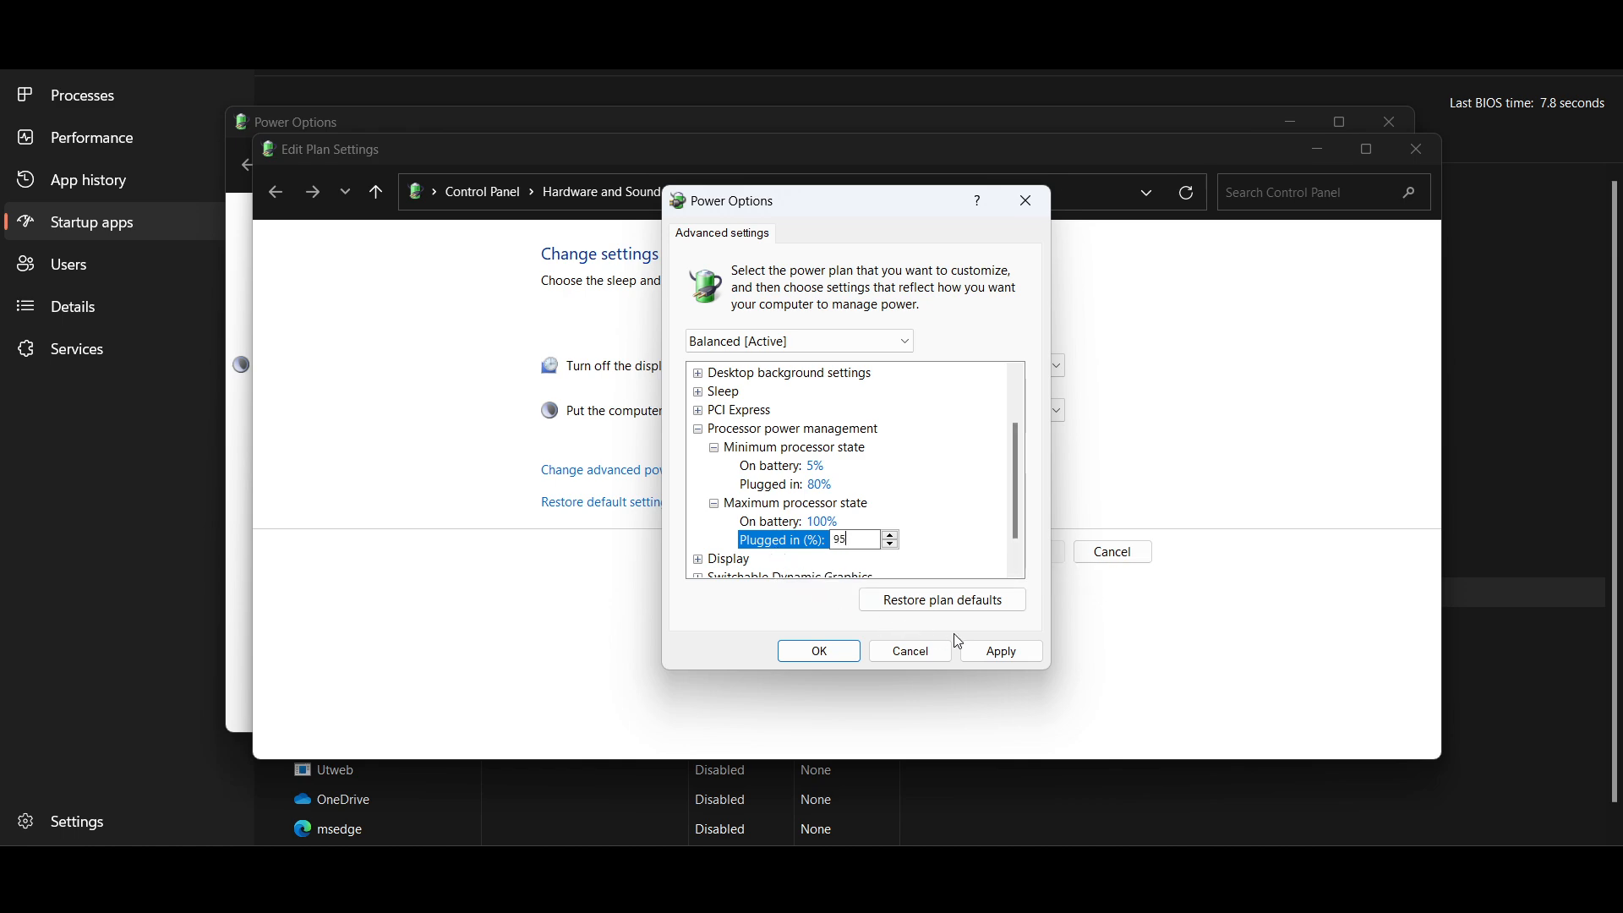
pyautogui.click(997, 653)
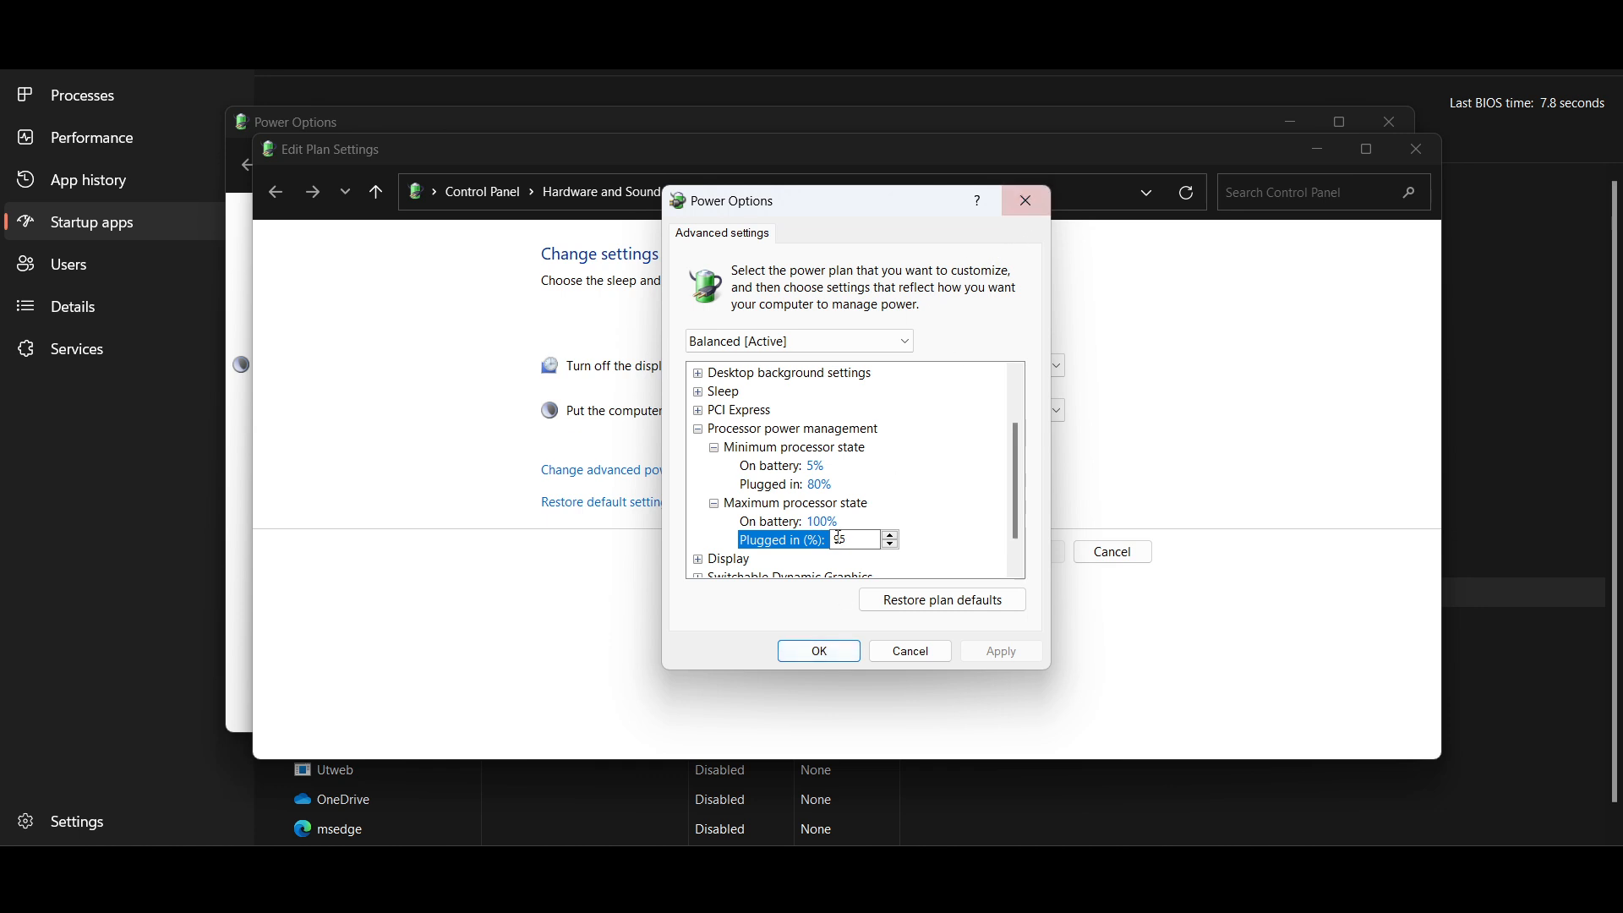
pyautogui.click(814, 661)
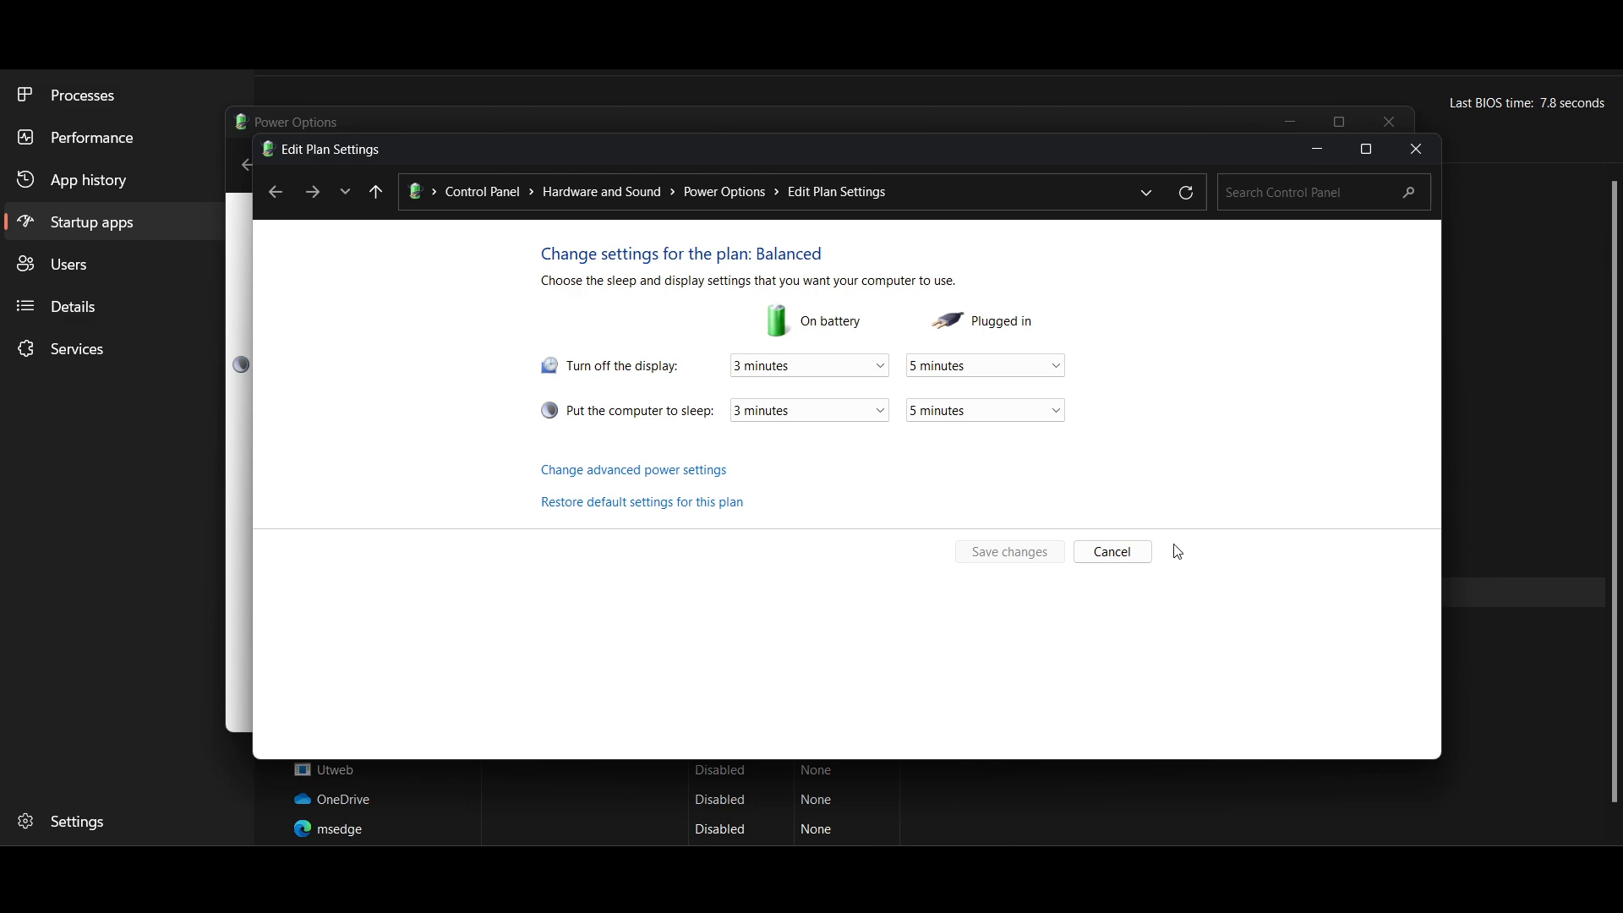
# Minimize all windows to the desktop and bring Task Manager's startup apps list back up.
pyautogui.press('super+d')
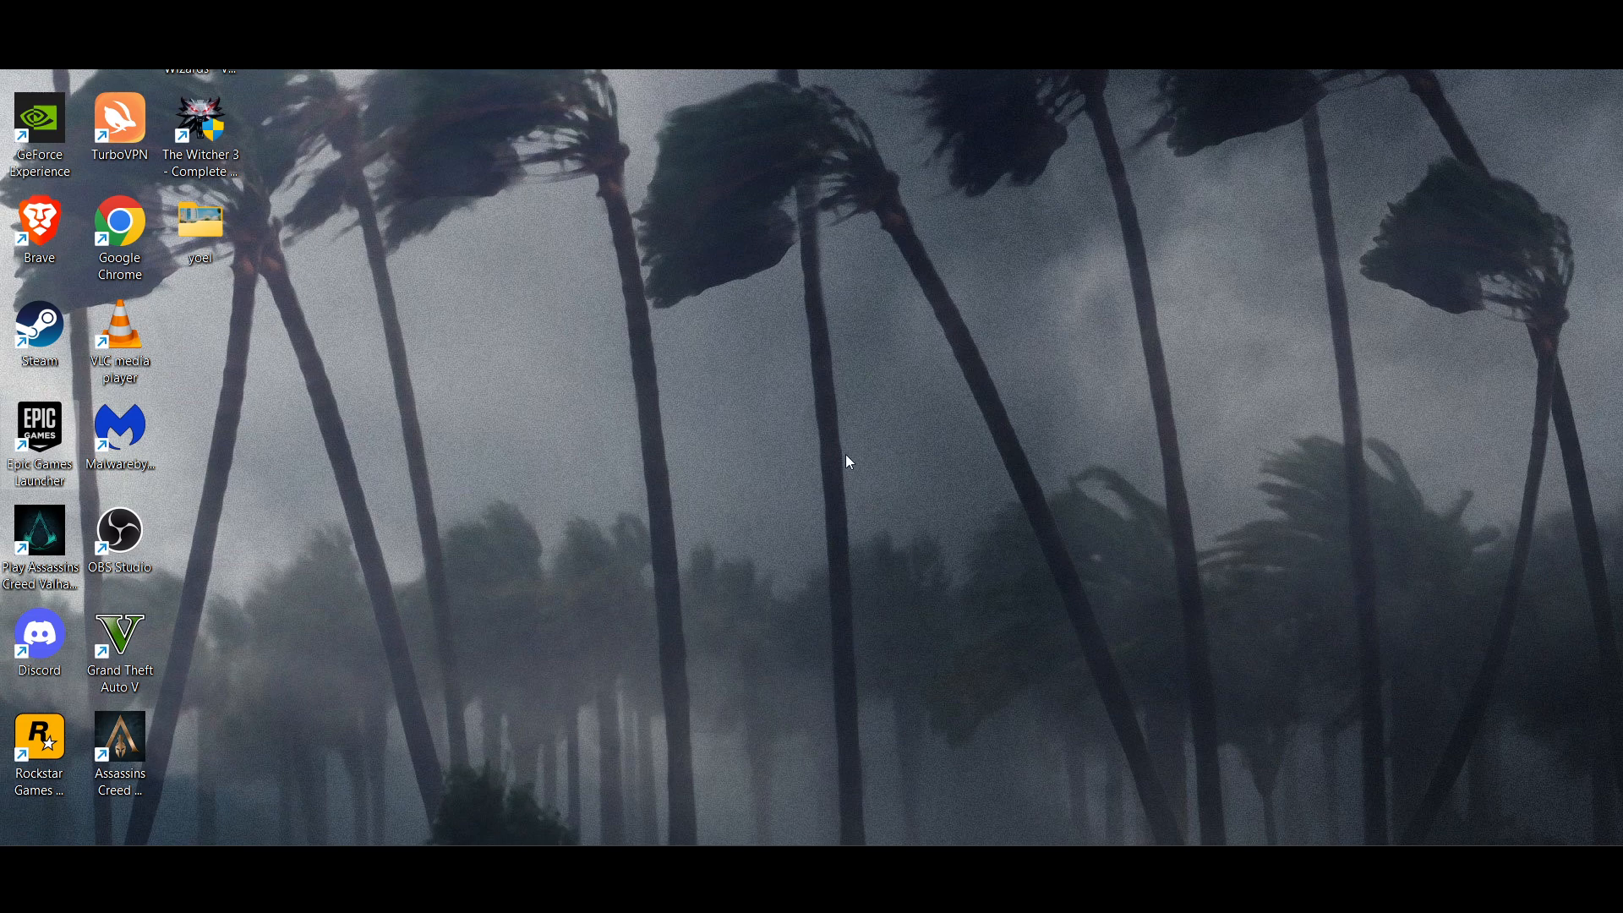
pyautogui.hotkey('ctrl', 'shift', 'Escape')
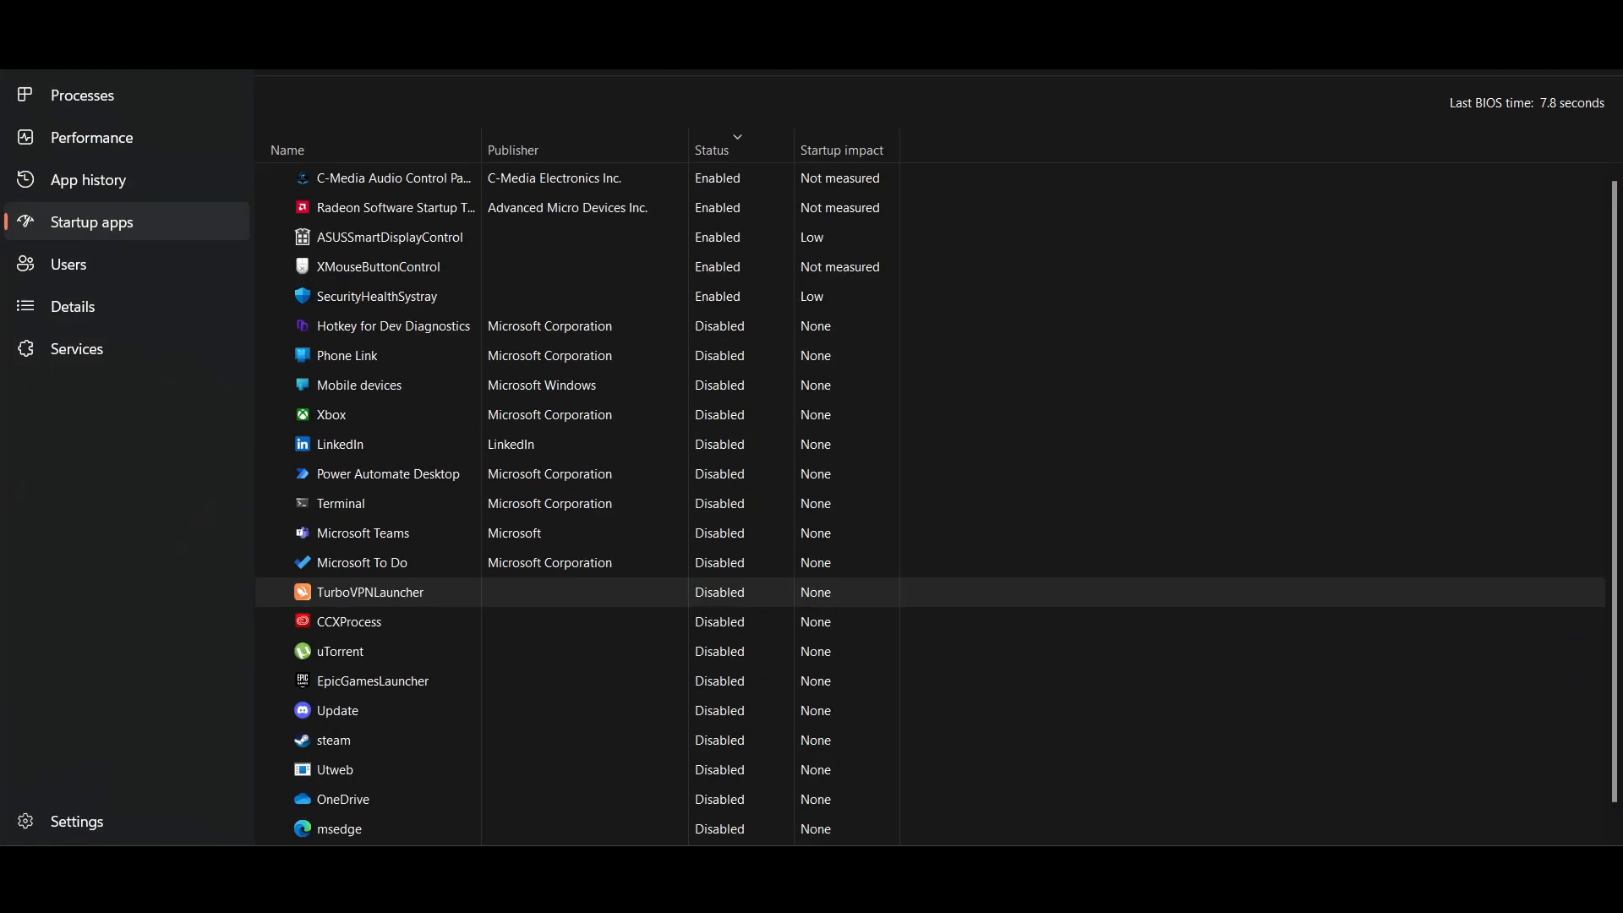